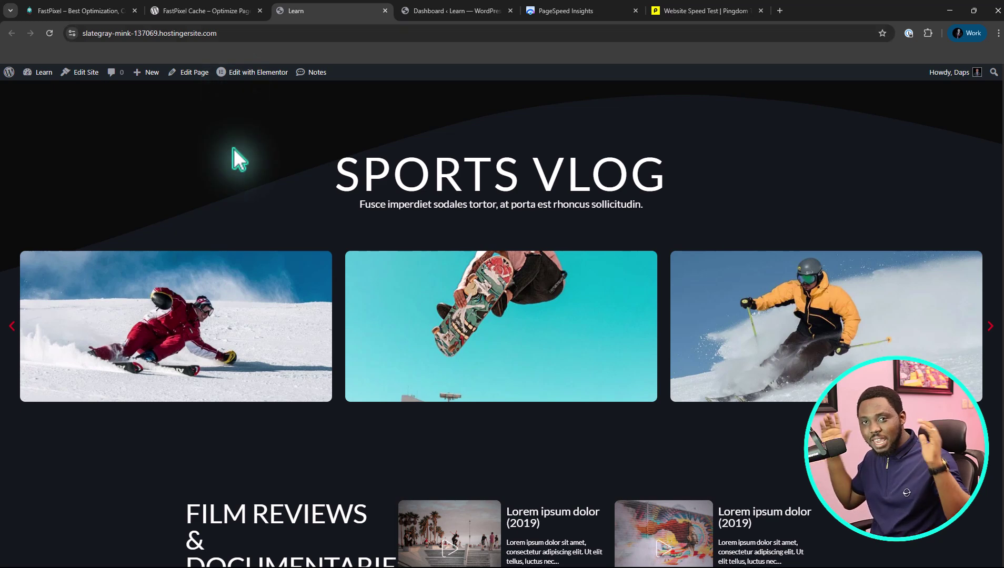
# Step: Copy the Sports Vlog site's URL and analyze it in PageSpeed Insights
pyautogui.click(225, 32)
pyautogui.tripleClick(225, 33)
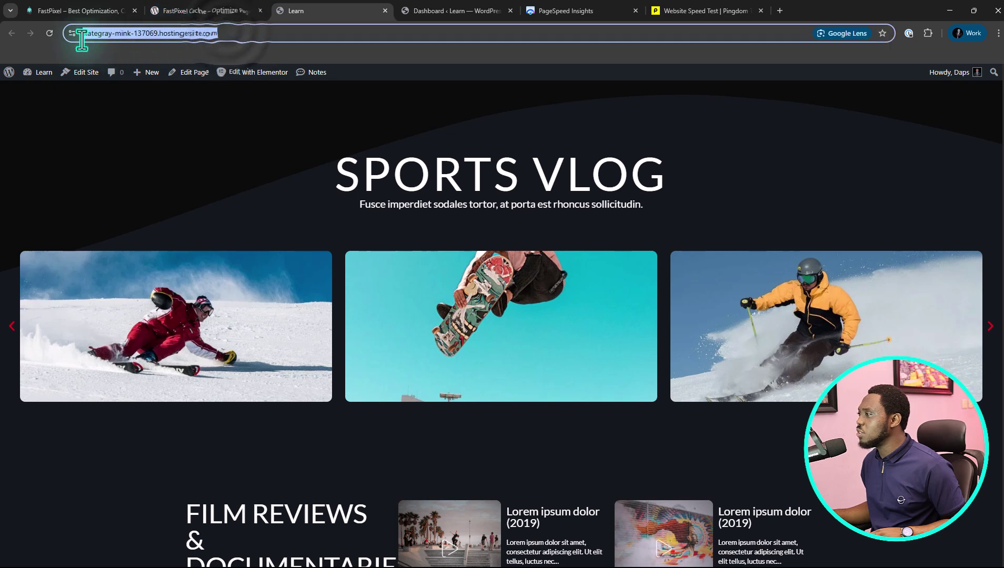
pyautogui.rightClick(105, 31)
pyautogui.click(137, 130)
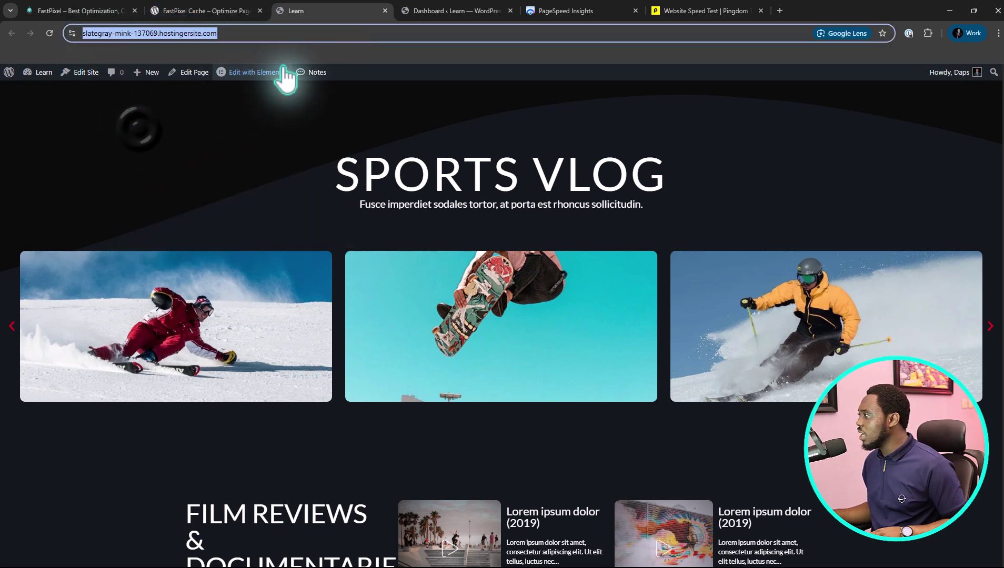
pyautogui.click(575, 12)
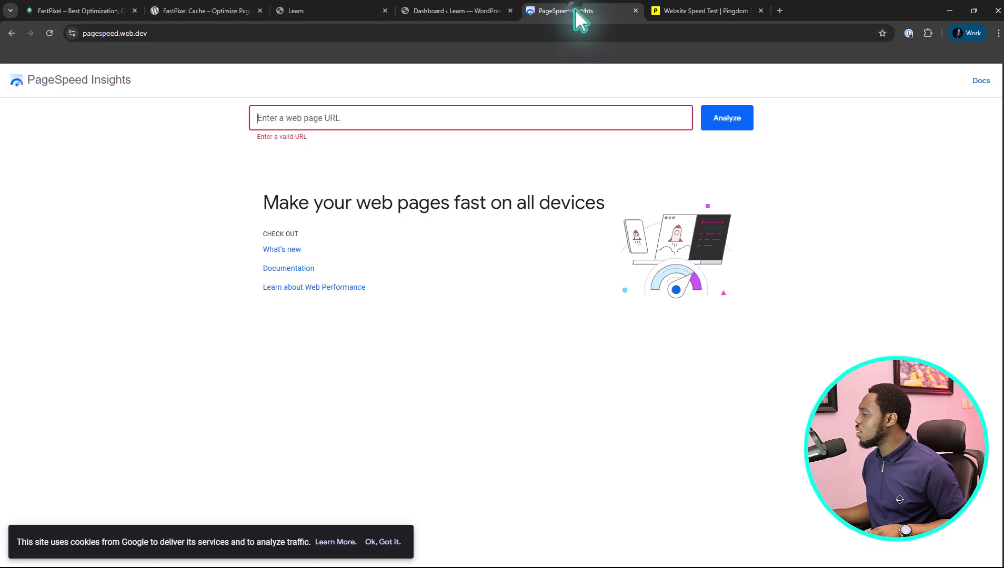
pyautogui.click(263, 119)
pyautogui.hotkey('ctrl', 'v')
pyautogui.press('Return')
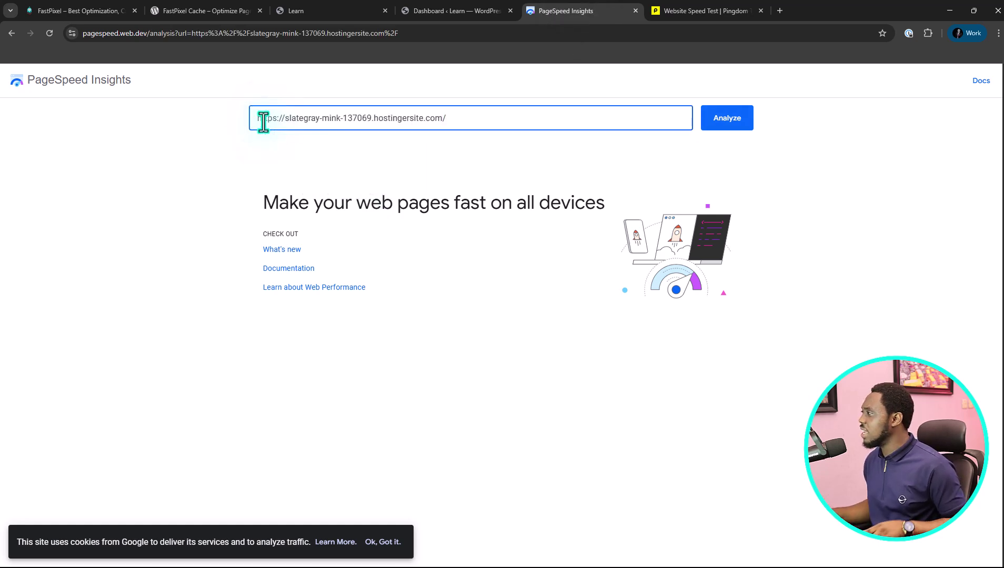
pyautogui.click(712, 11)
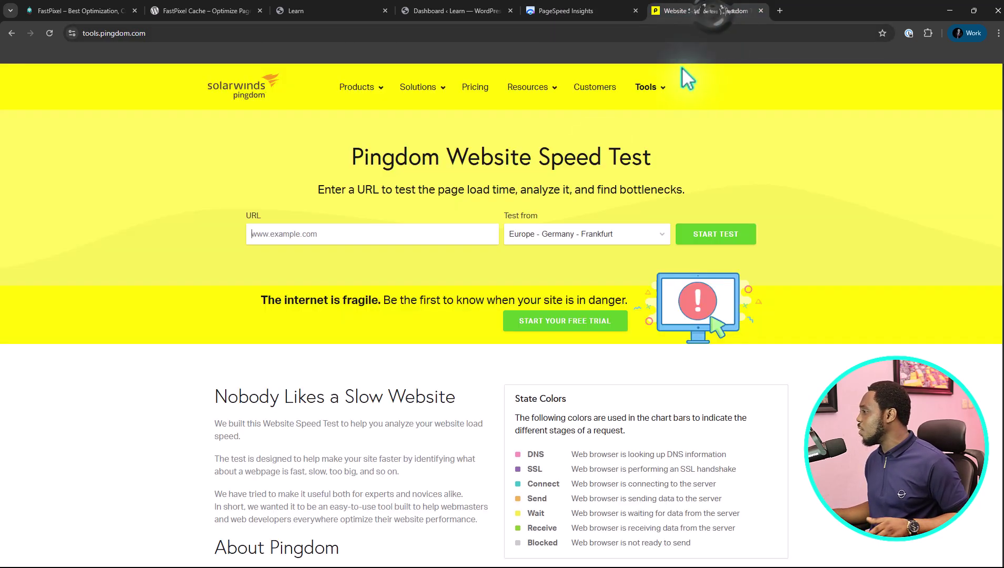
pyautogui.hotkey('ctrl', 'v')
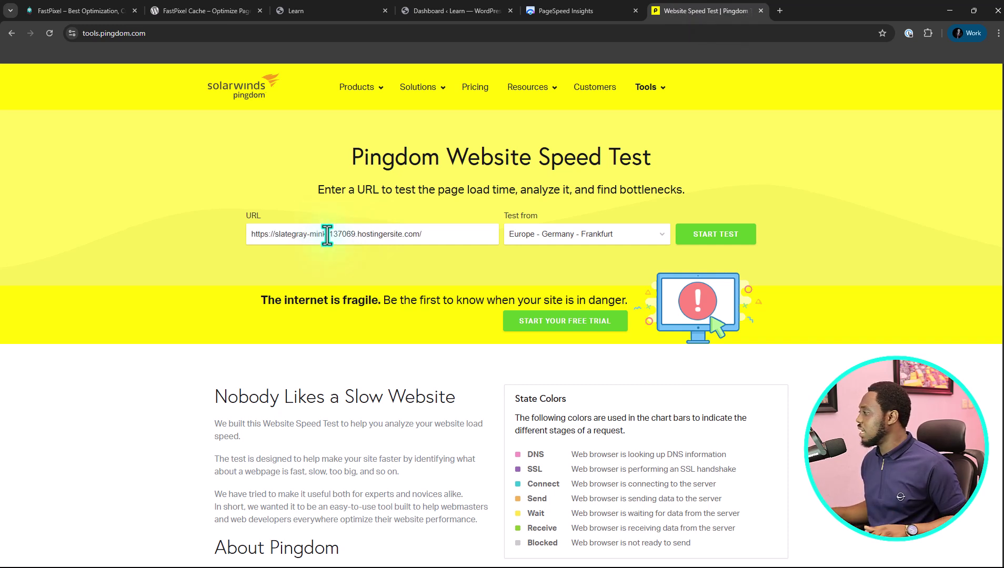
pyautogui.press('Return')
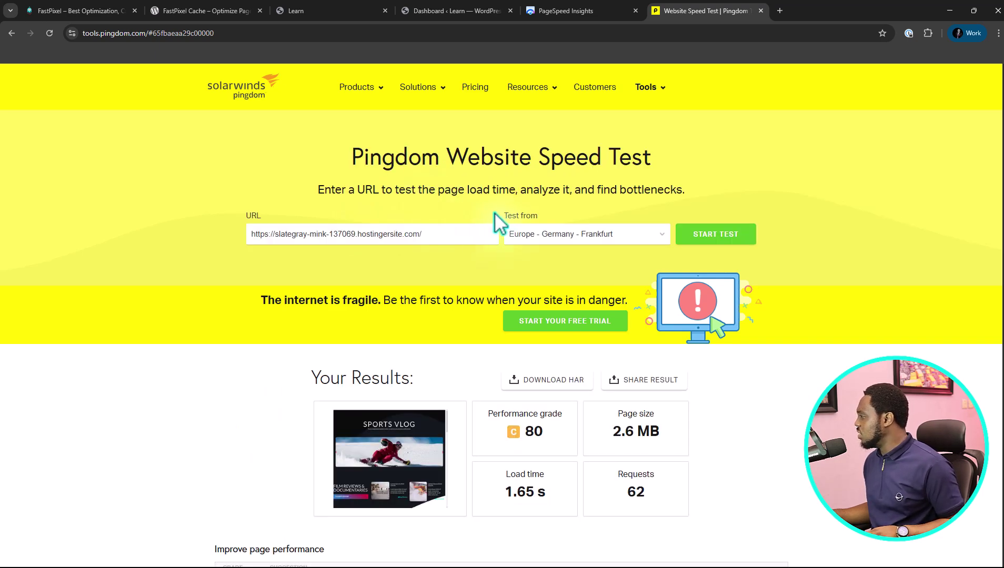
pyautogui.scroll(-2, 618, 255)
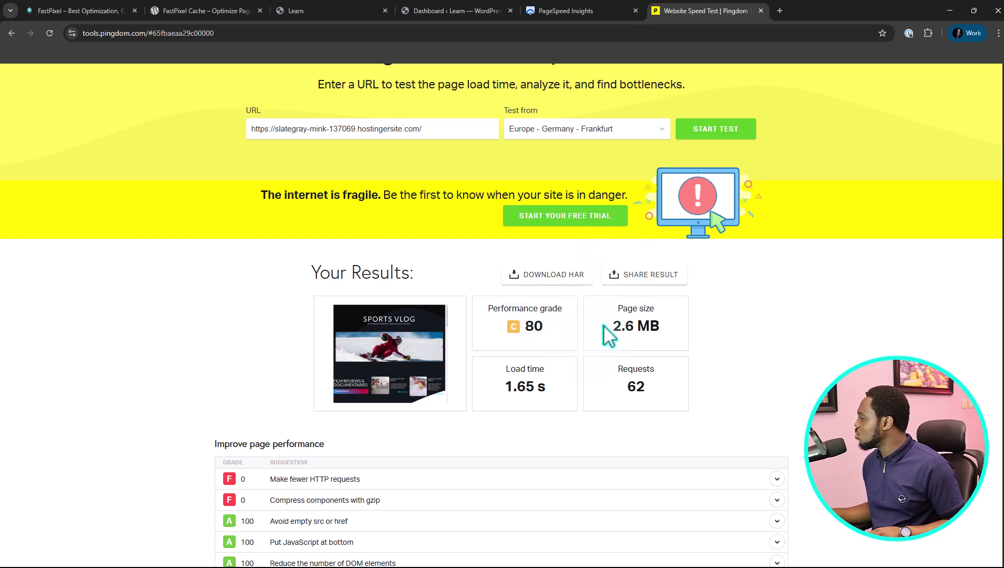
pyautogui.scroll(-1, 641, 328)
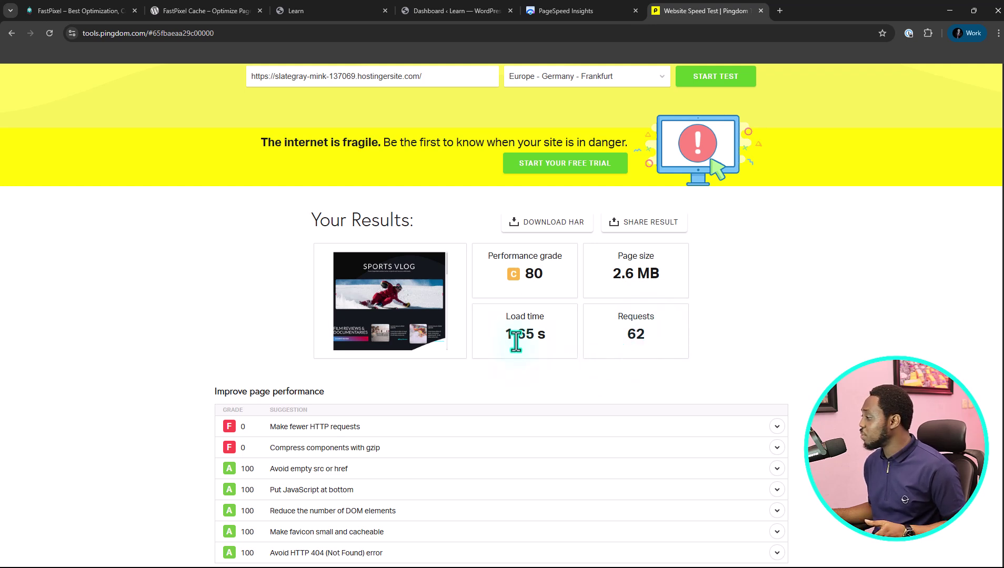
# Step: Review the site's PageSpeed Insights scores and metrics for mobile, followed by desktop
pyautogui.click(570, 10)
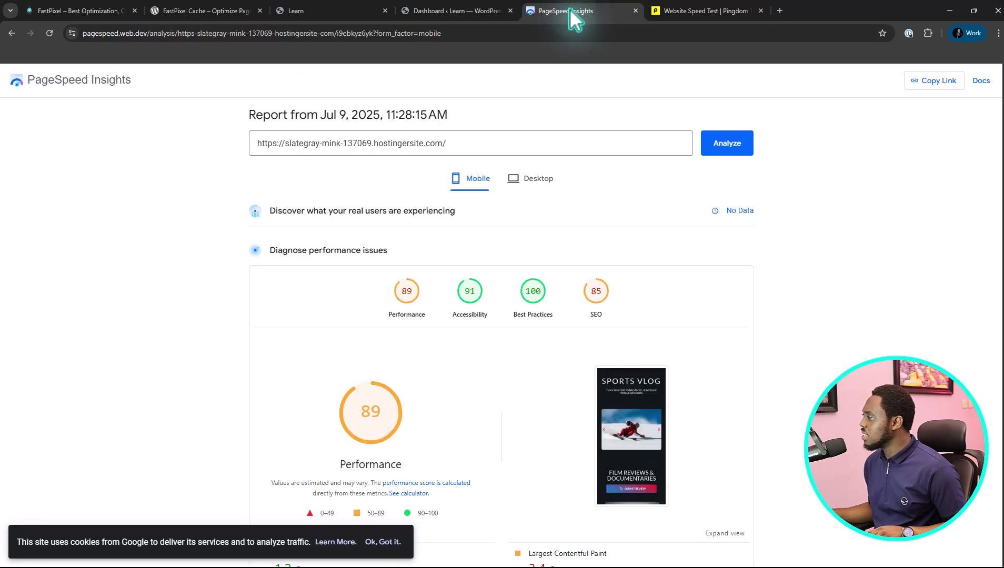
pyautogui.scroll(-1, 246, 229)
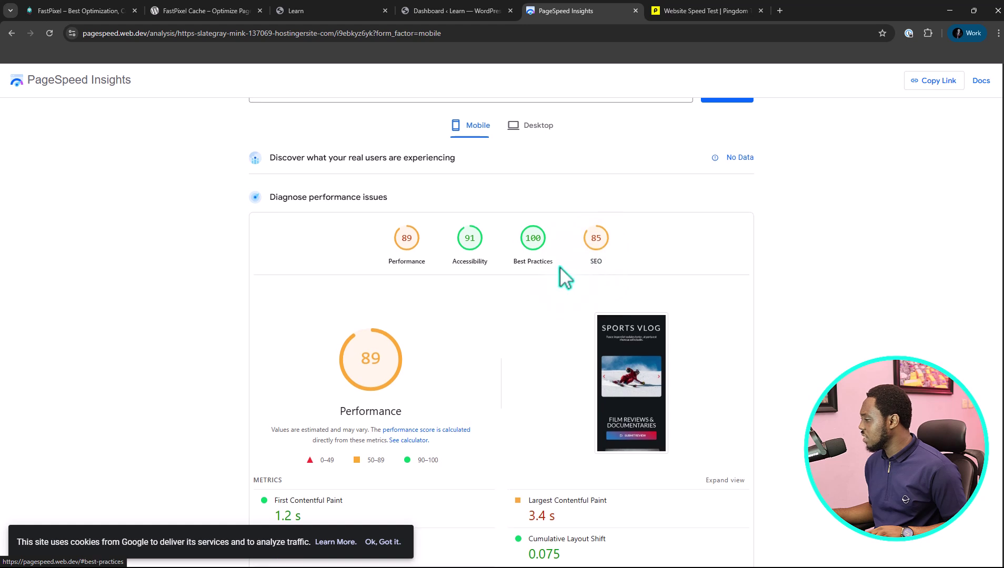
pyautogui.scroll(-3, 559, 267)
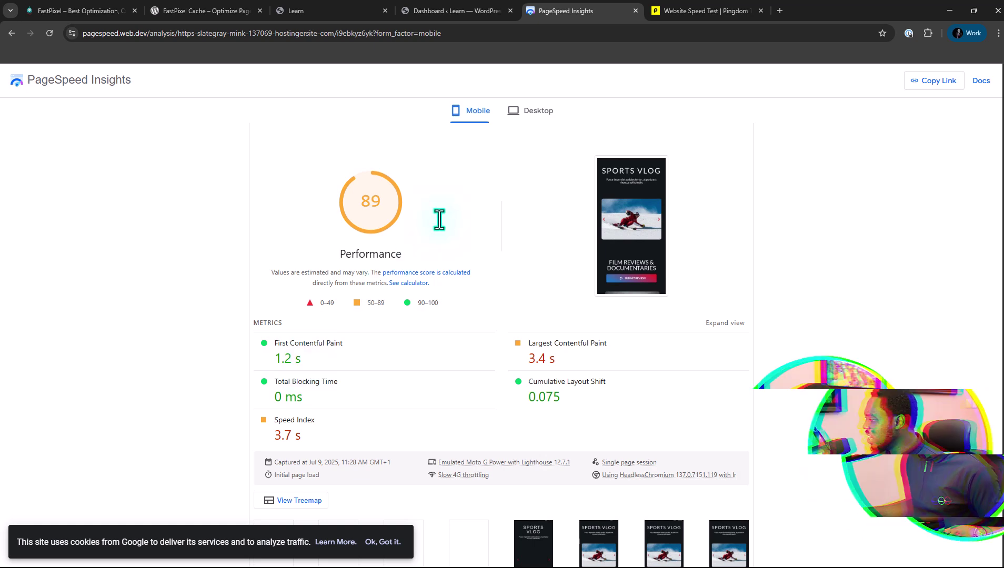
pyautogui.scroll(3, 474, 184)
pyautogui.click(538, 111)
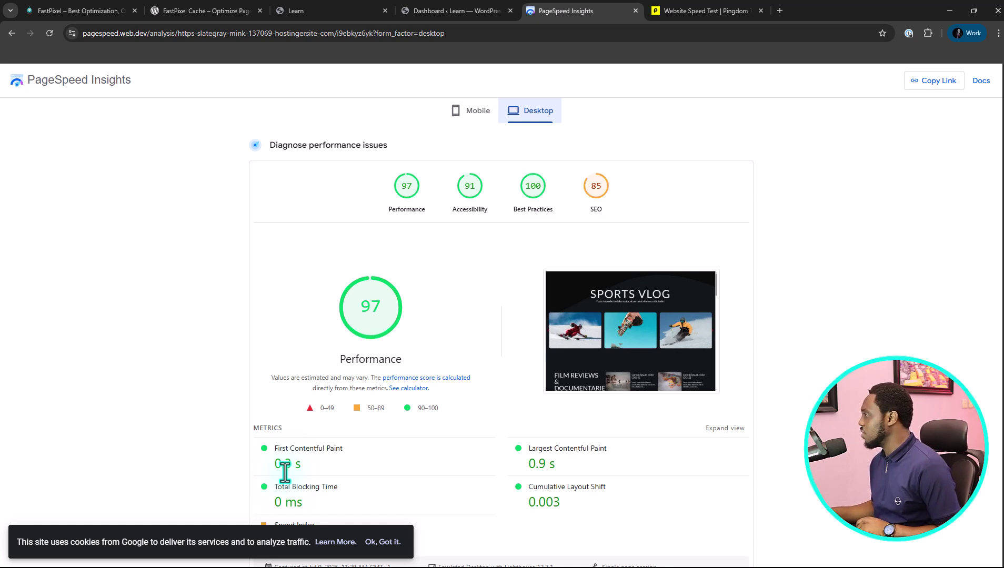
# Step: Search the WordPress plugin library for "fastpixels", then install and activate the FastPixel Cache plugin
pyautogui.click(444, 8)
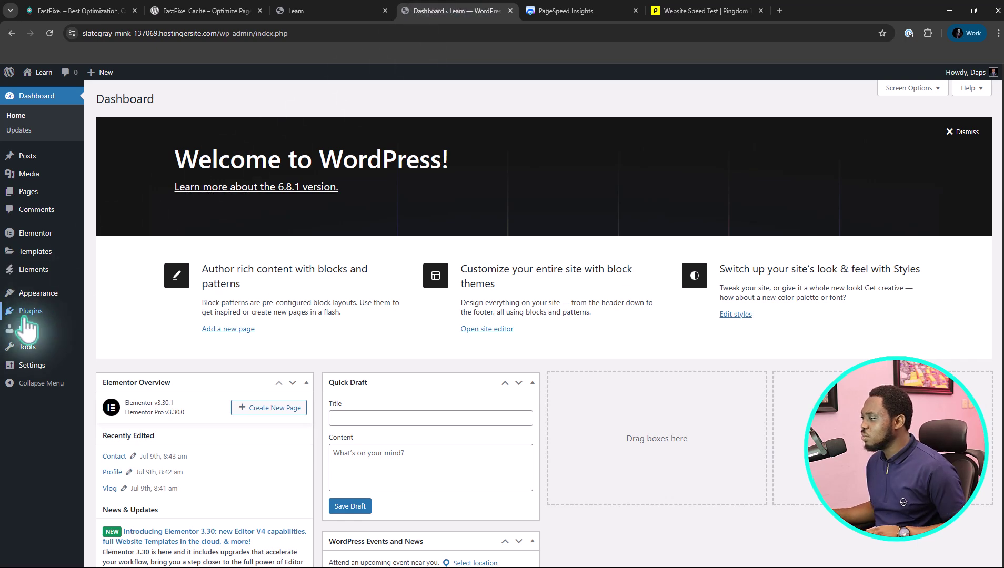
pyautogui.moveTo(24, 320)
pyautogui.click(108, 335)
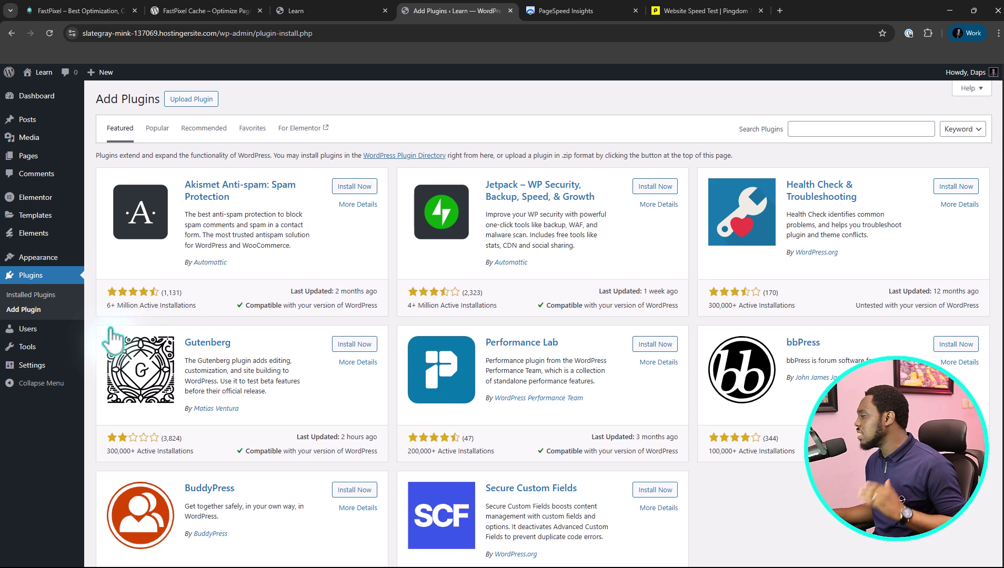
pyautogui.click(825, 130)
pyautogui.click(878, 191)
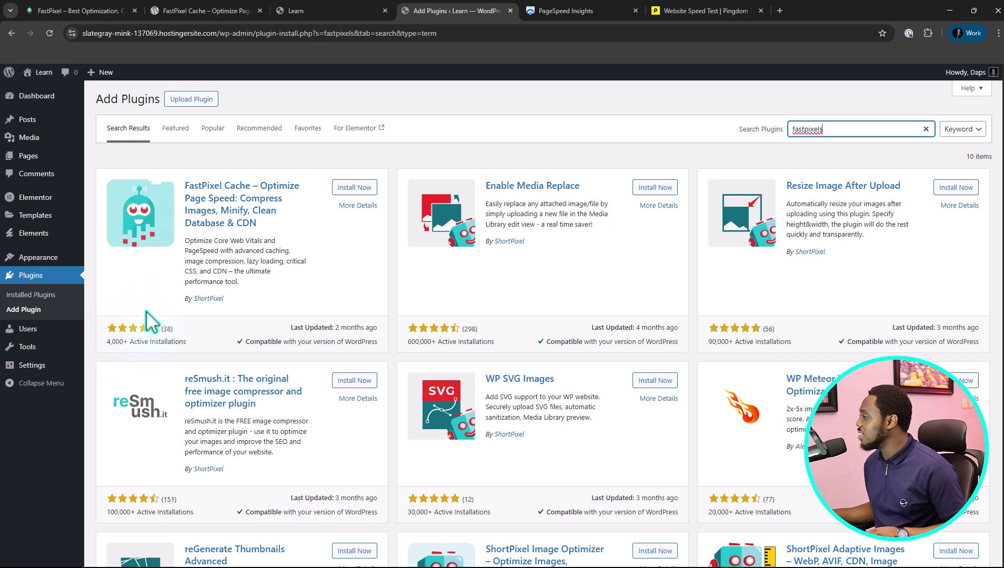
pyautogui.click(351, 188)
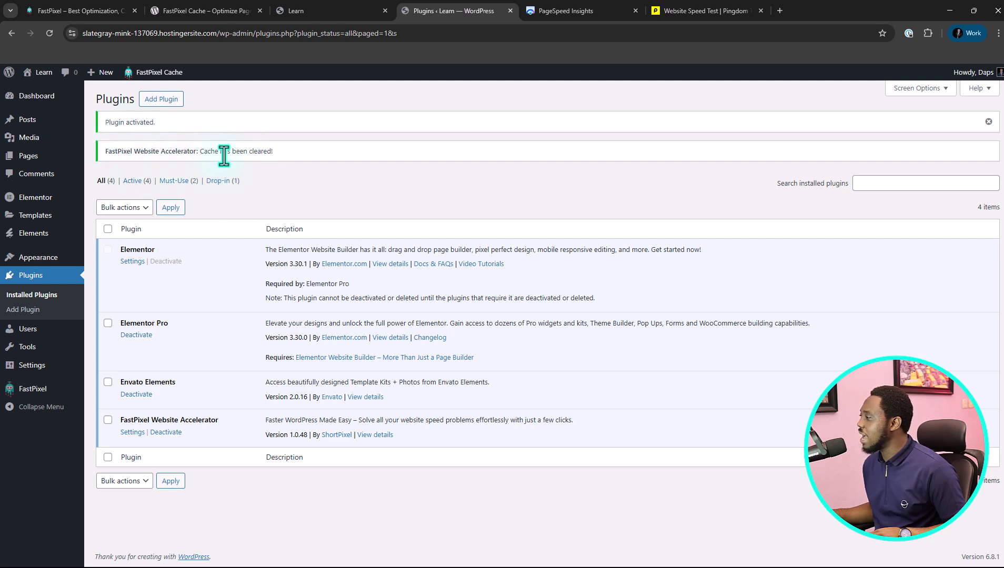
# Step: Review FastPixel's cache status for the site's pages and its optimization presets
pyautogui.click(33, 390)
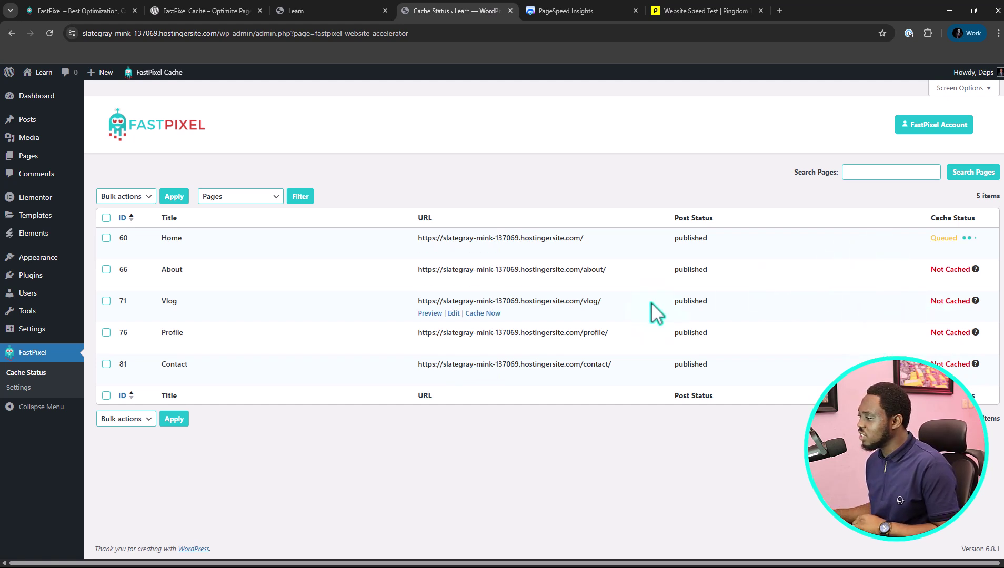
pyautogui.click(20, 389)
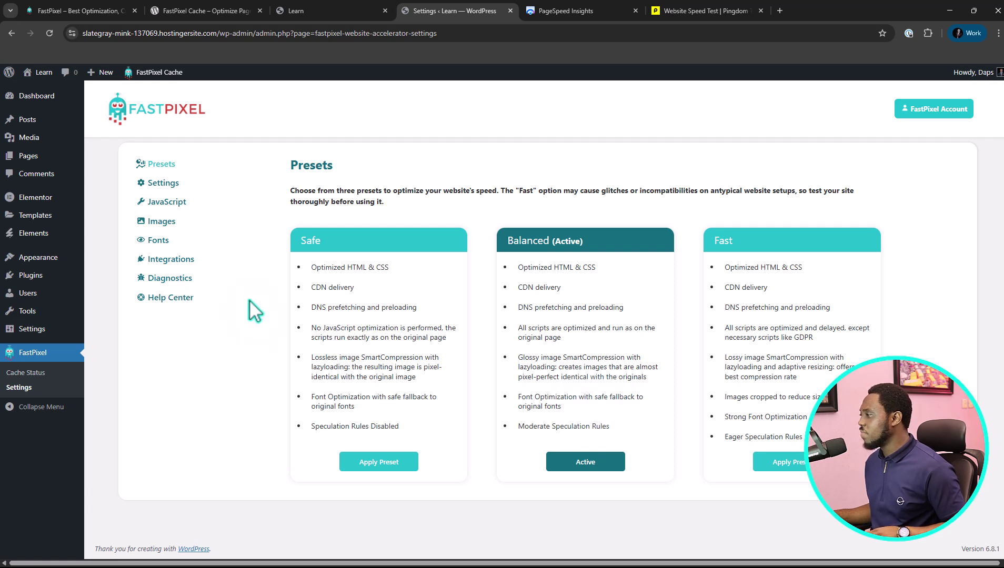
# Step: Examine FastPixel's general settings, from Serve Stale, Logged-in Users and Speculation Rules down to the page, parameter and post type exclusions
pyautogui.click(156, 183)
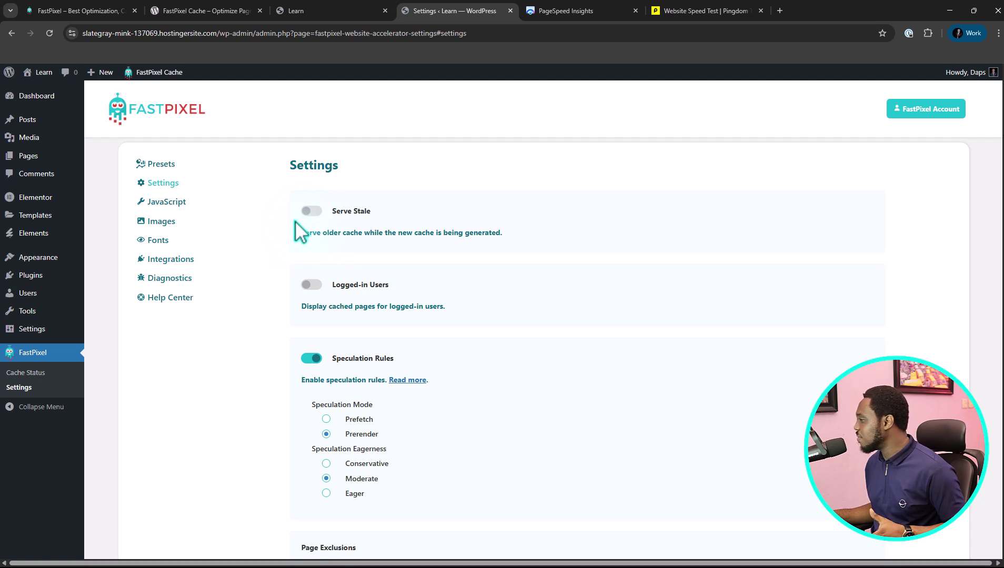
pyautogui.scroll(-1, 339, 227)
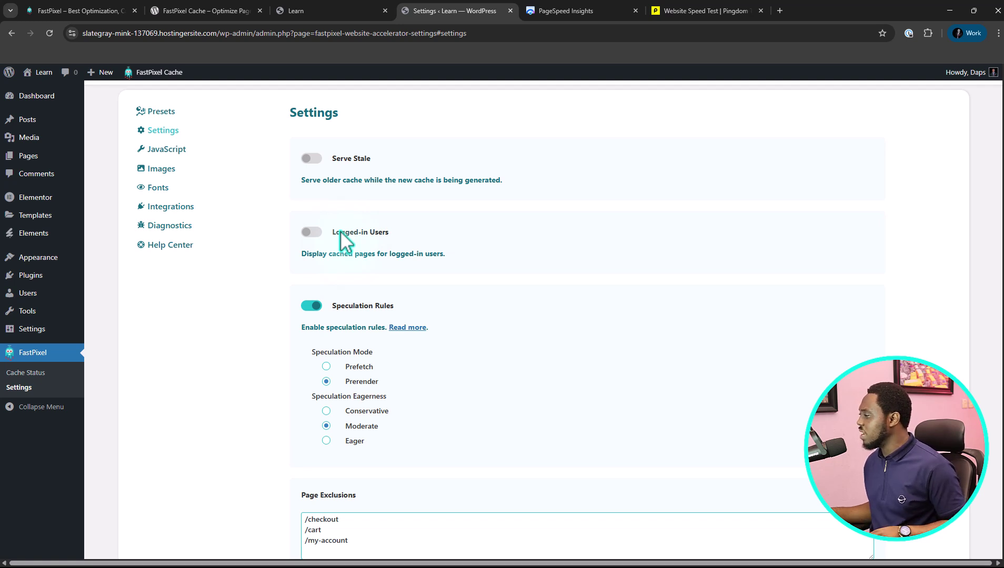
pyautogui.scroll(-2, 349, 244)
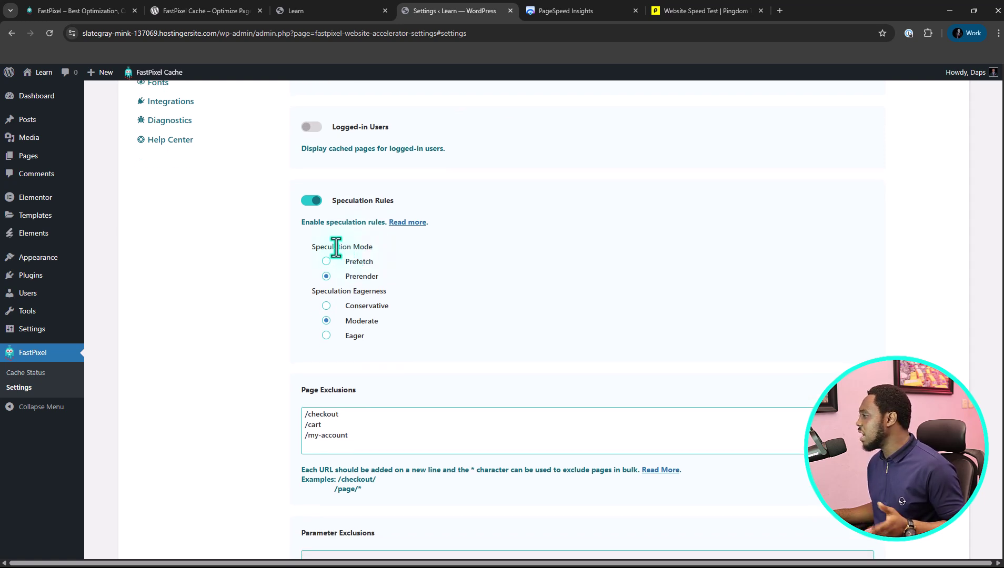
pyautogui.scroll(1, 342, 246)
pyautogui.scroll(2, 334, 245)
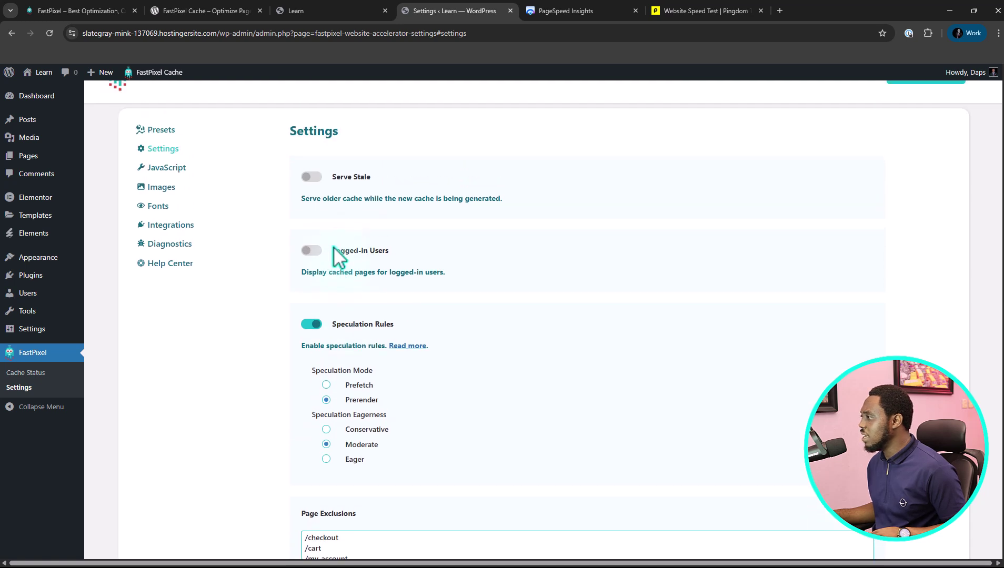
pyautogui.scroll(-4, 381, 291)
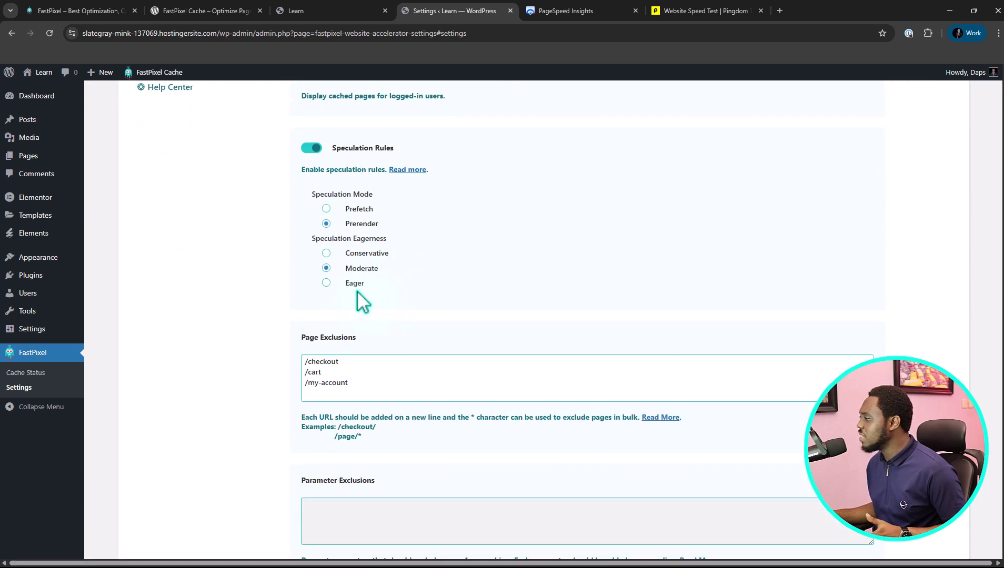
pyautogui.scroll(-2, 429, 231)
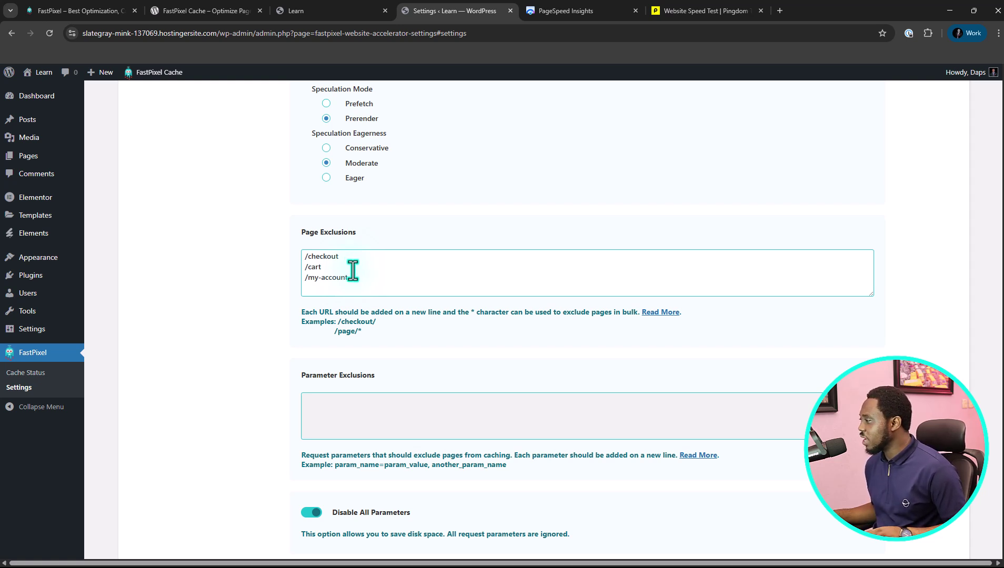
pyautogui.moveTo(349, 277); pyautogui.dragTo(293, 260)
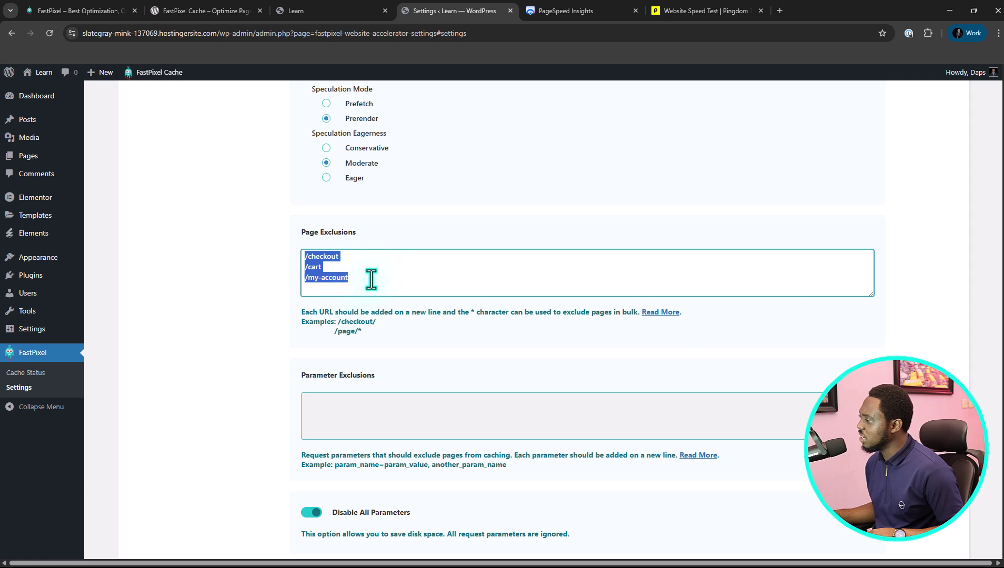
pyautogui.scroll(-2, 371, 278)
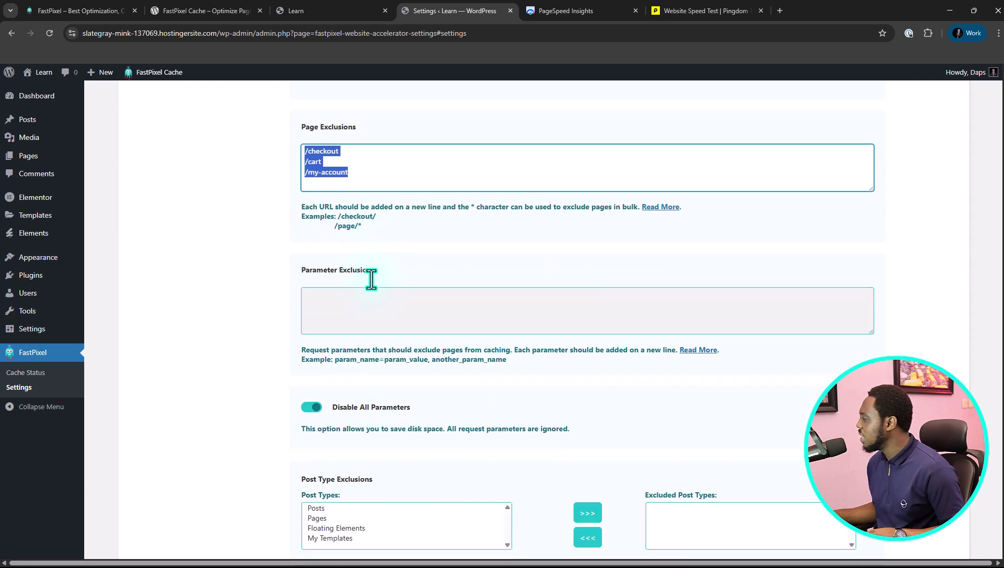
pyautogui.scroll(-3, 371, 279)
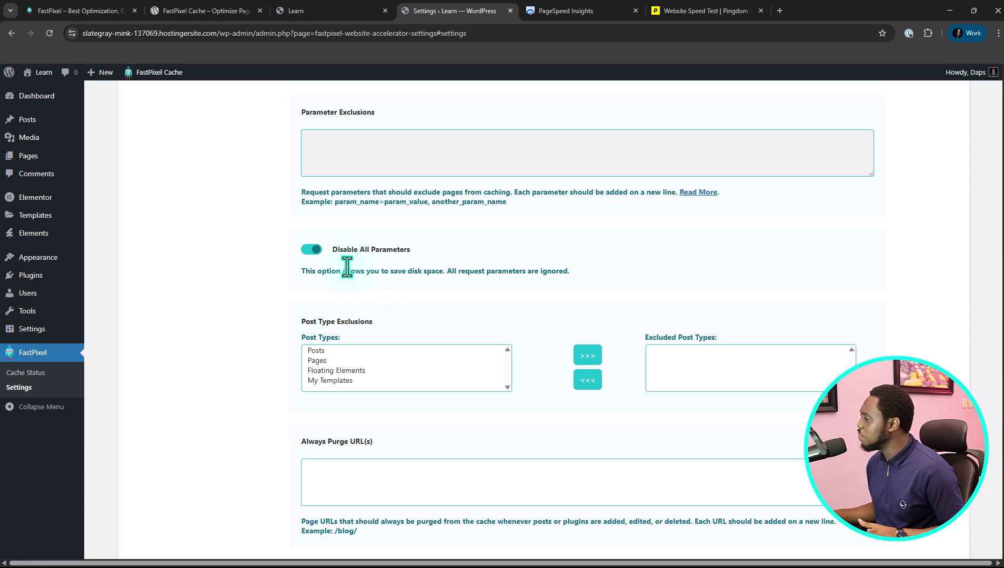
pyautogui.scroll(-2, 430, 250)
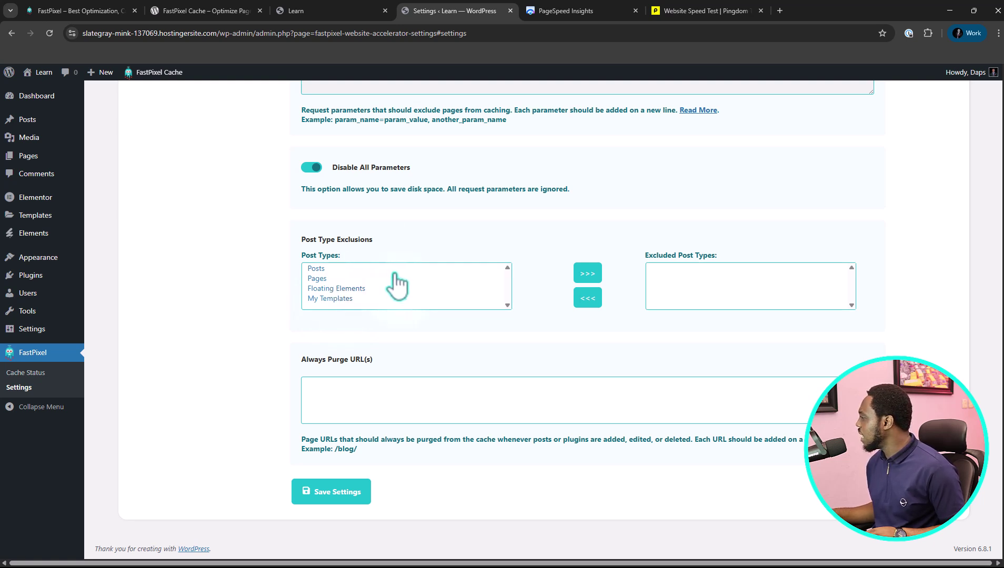
# Step: Add the Floating Elements post type to the excluded post types and move it back out again
pyautogui.click(341, 289)
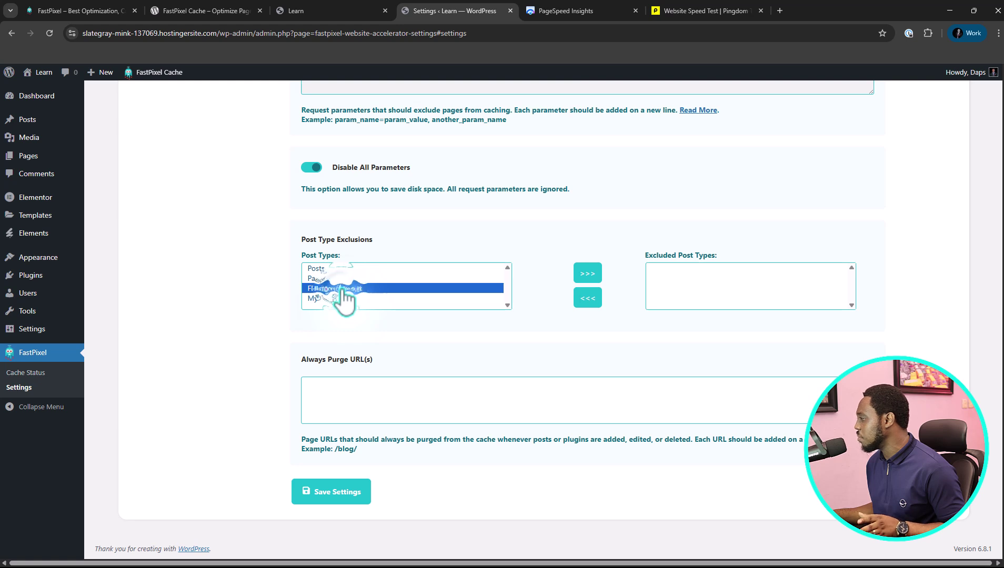
pyautogui.click(587, 275)
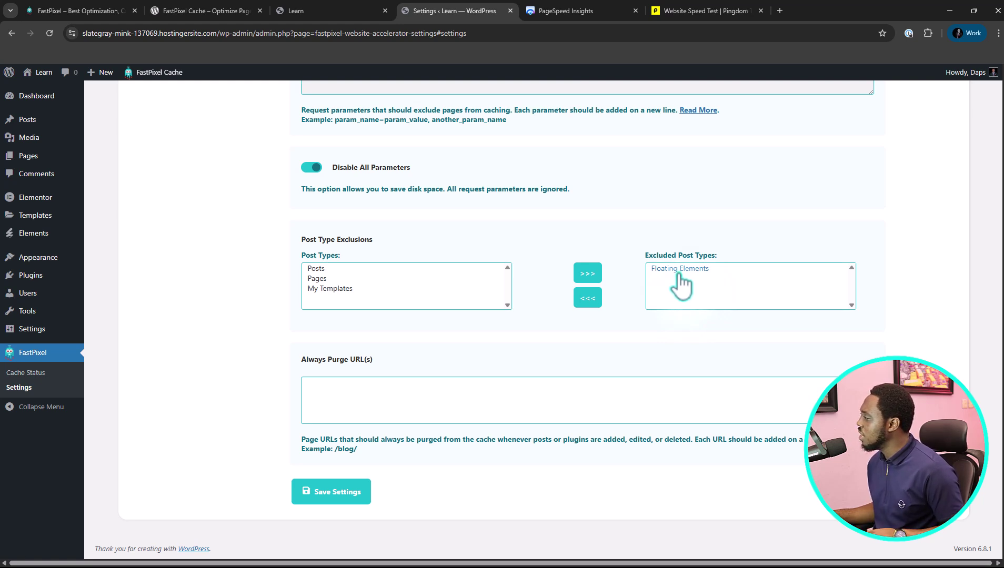
pyautogui.click(680, 269)
pyautogui.click(591, 299)
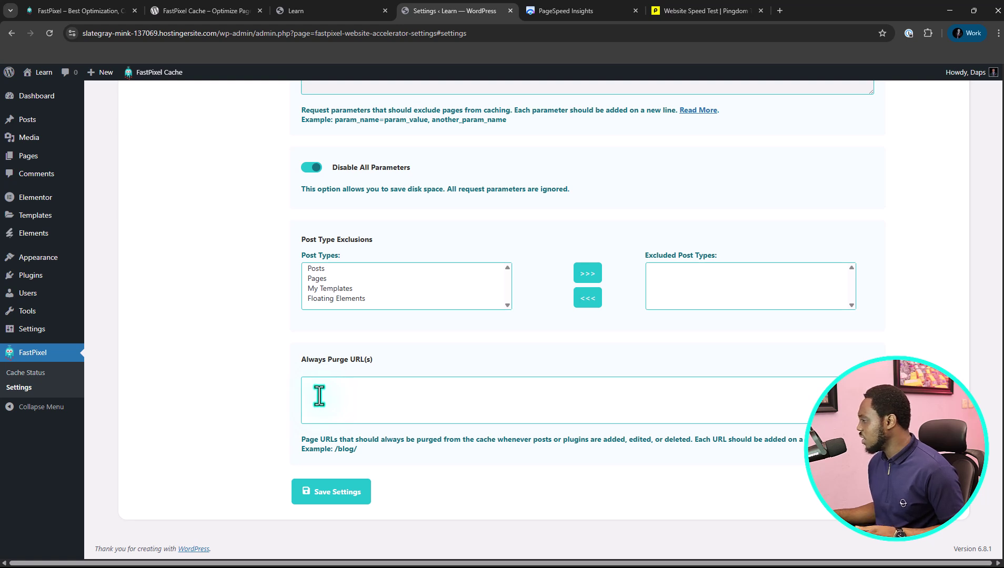
# Step: Save FastPixel's general settings and set the JavaScript optimization to Do not optimize JavaScript
pyautogui.click(331, 495)
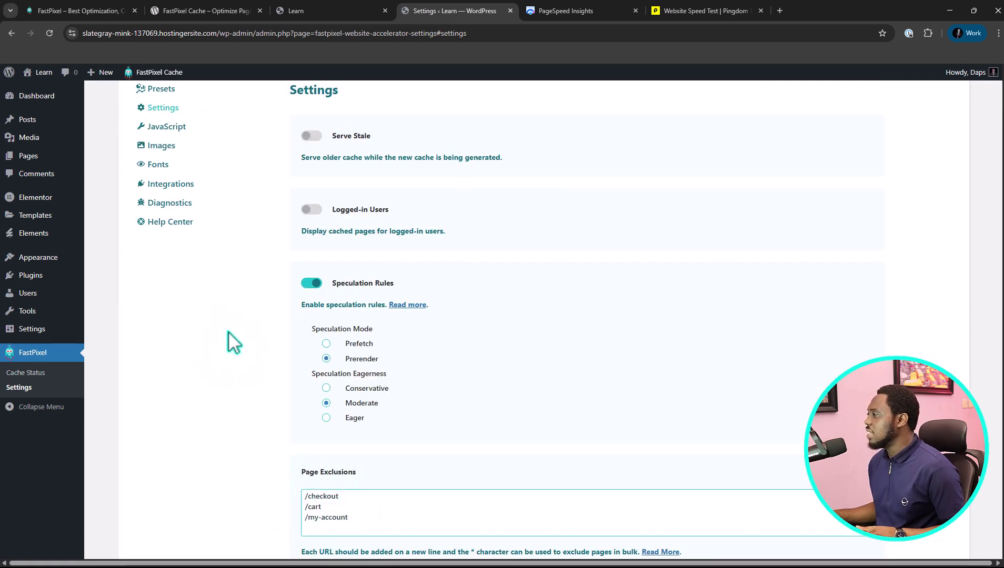
pyautogui.scroll(2, 227, 331)
pyautogui.click(165, 232)
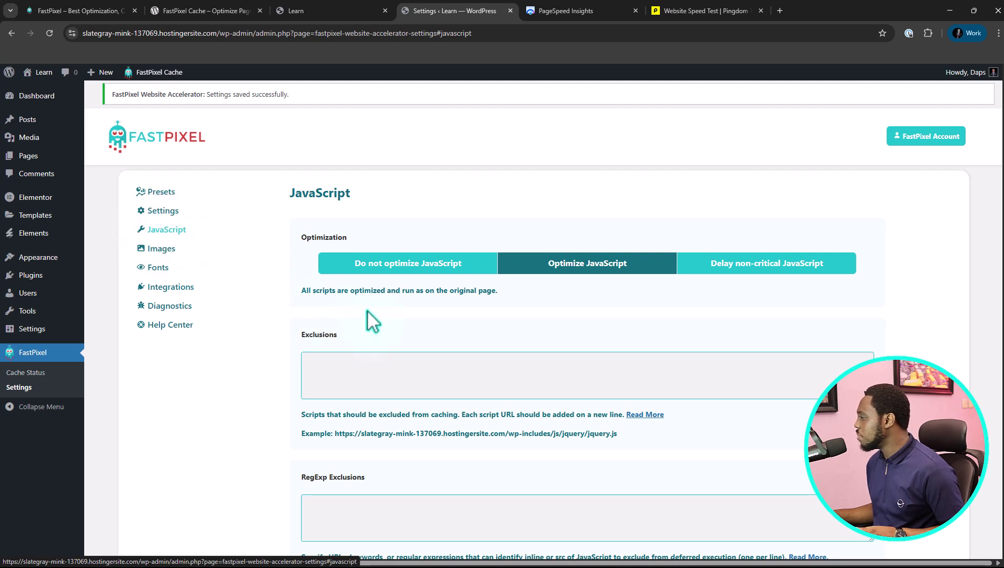
pyautogui.click(376, 264)
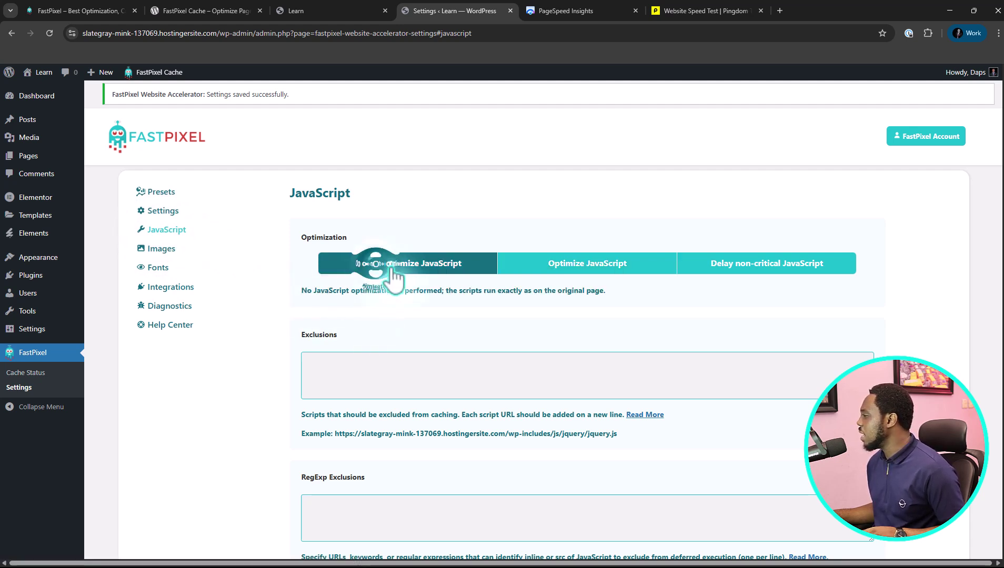
# Step: Try the Optimize JavaScript level and look over the script exclusions, RegExp exclusions and GDPR option
pyautogui.click(569, 267)
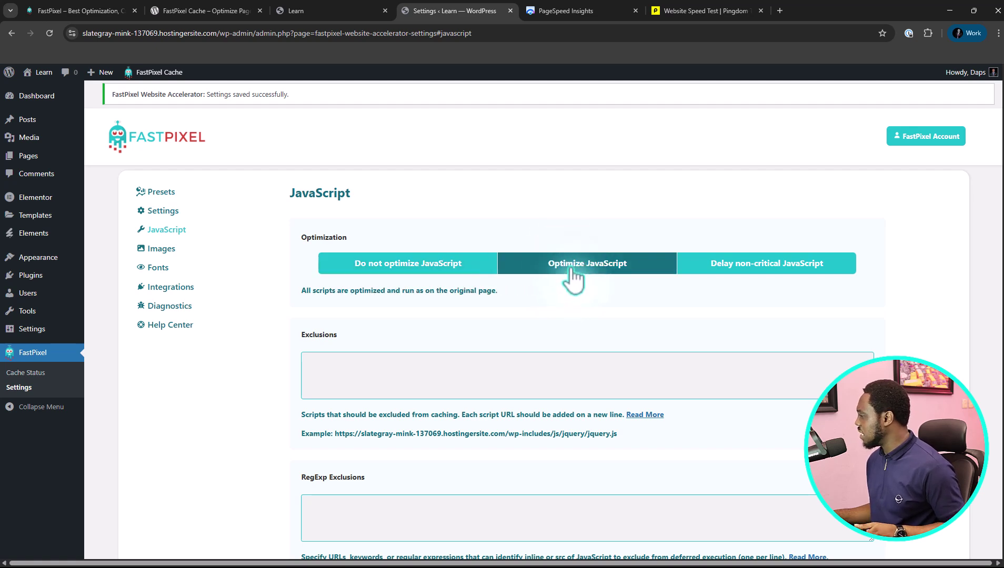
pyautogui.scroll(-1, 576, 281)
pyautogui.scroll(-1, 577, 282)
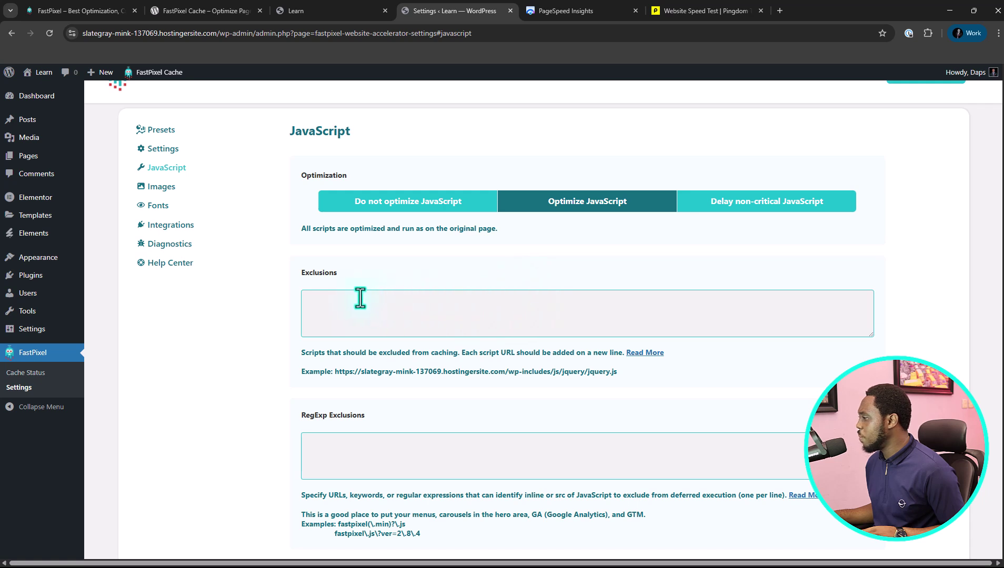
pyautogui.click(311, 304)
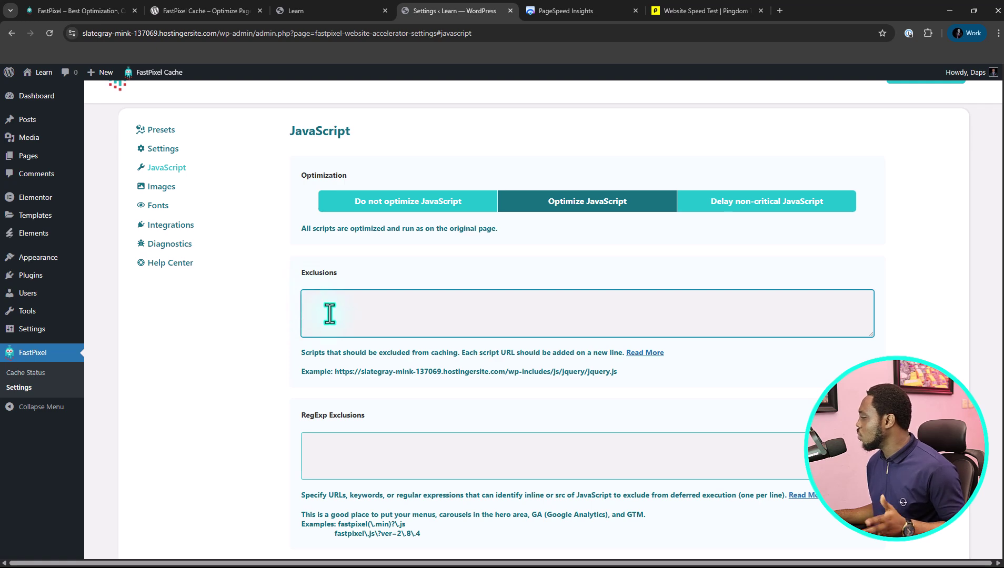
pyautogui.scroll(-3, 329, 314)
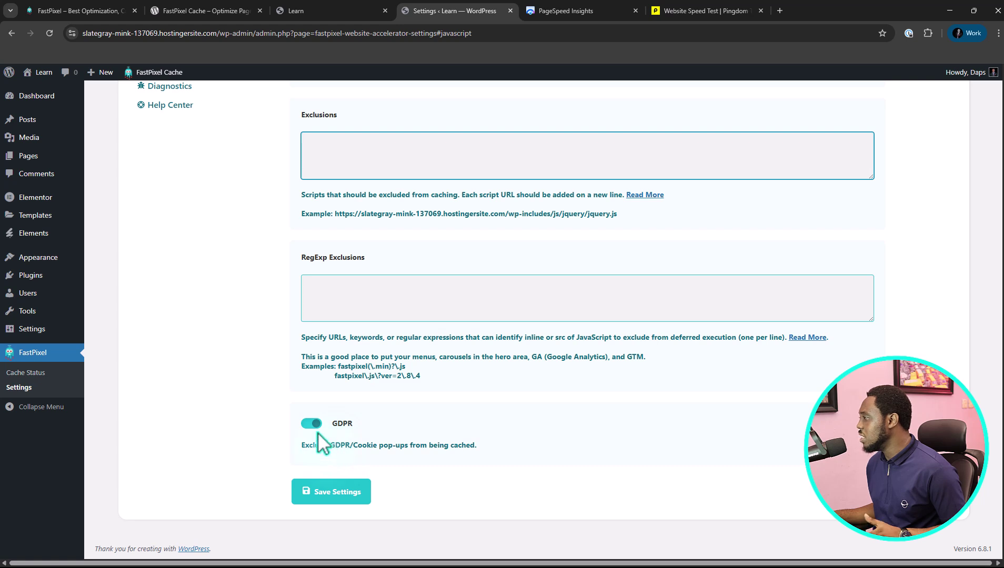
pyautogui.click(330, 491)
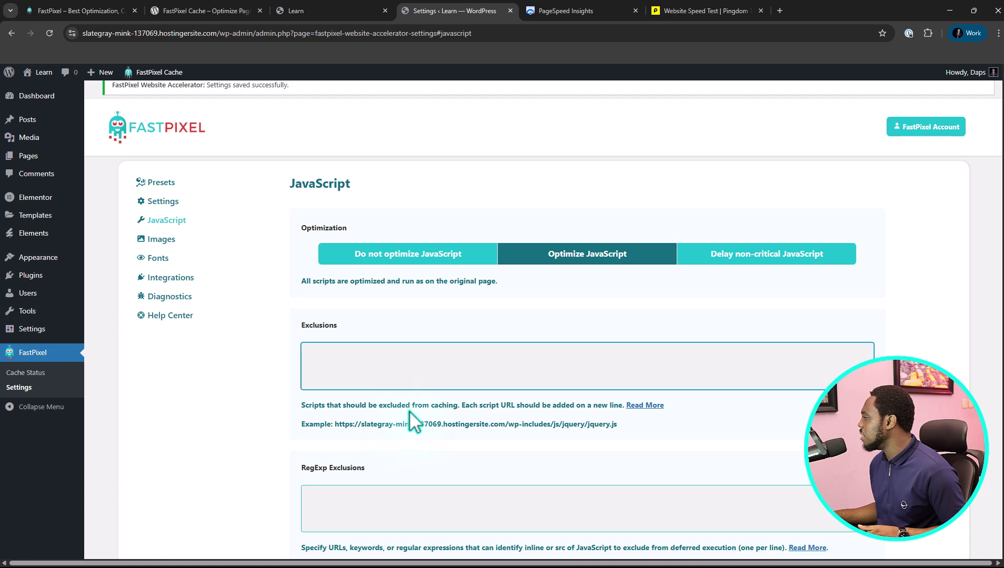
# Step: Set the JavaScript optimization to Delay non-critical JavaScript and save the settings
pyautogui.click(730, 258)
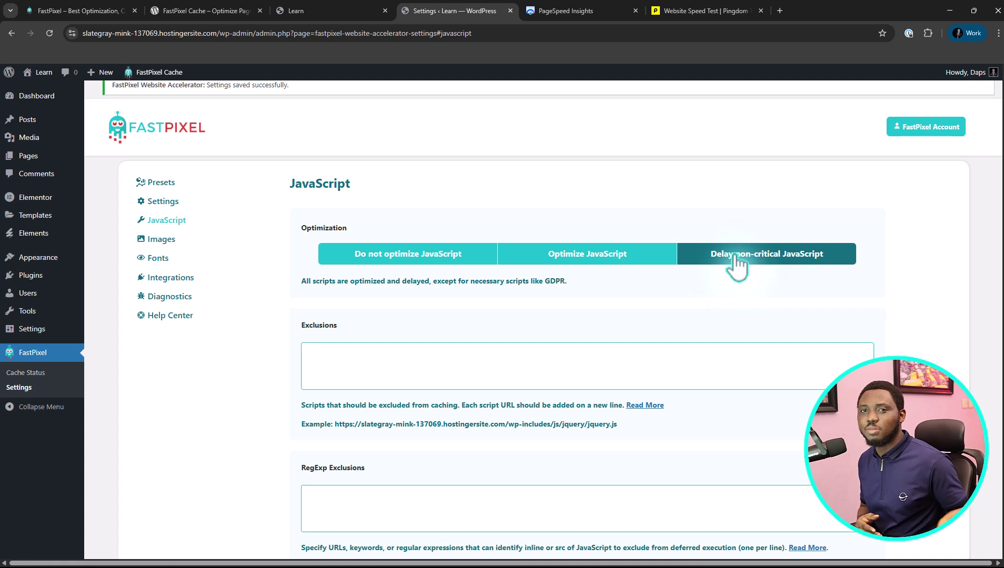
pyautogui.scroll(-3, 737, 263)
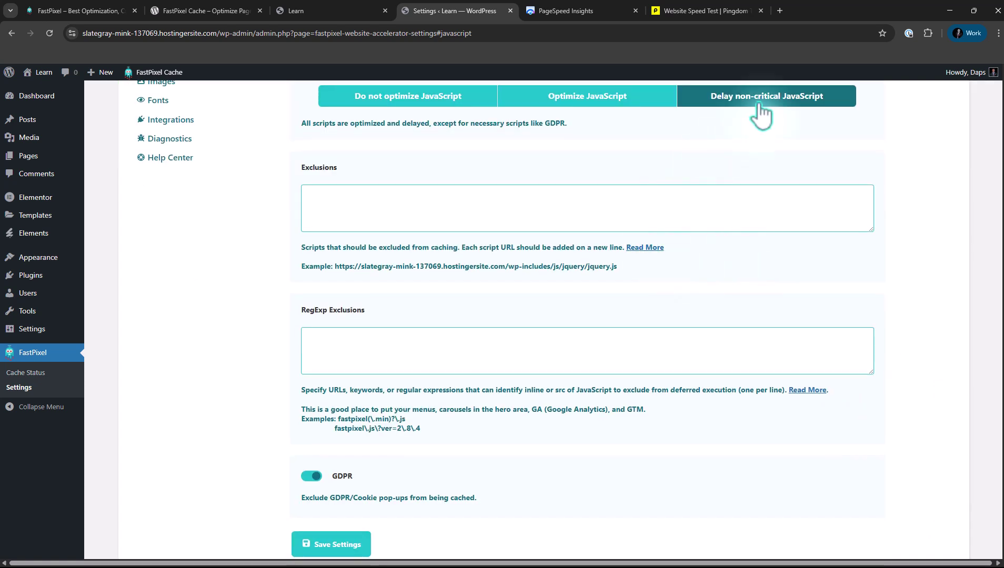
pyautogui.scroll(-2, 776, 158)
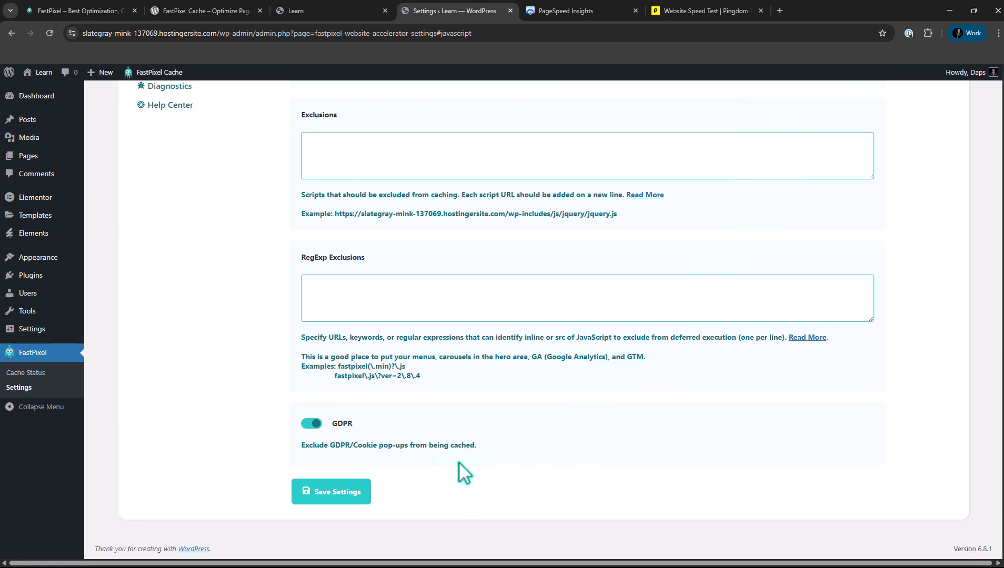
pyautogui.click(337, 495)
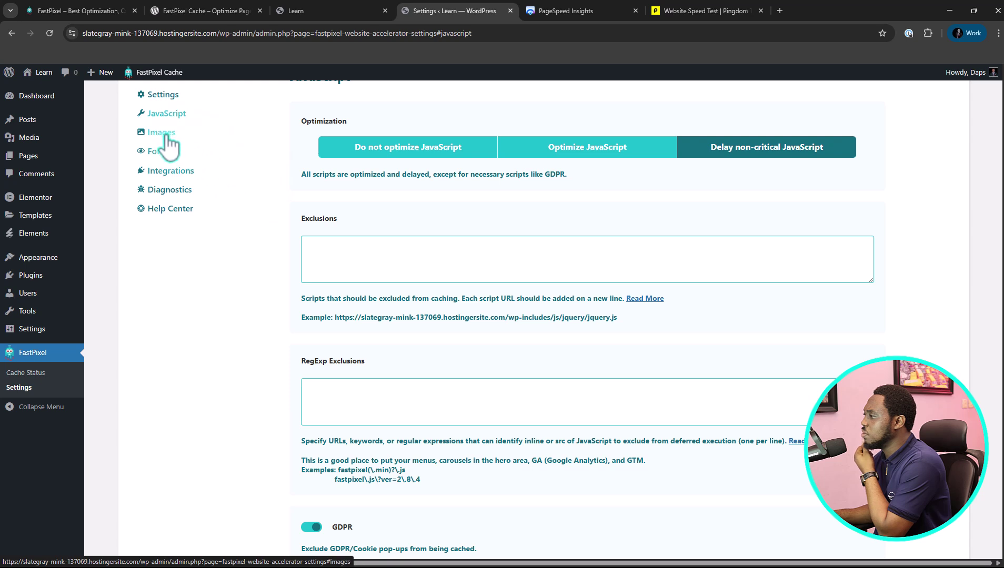
# Step: Compare the image compression levels in FastPixel's image settings, set the level to Lossy and save
pyautogui.click(165, 135)
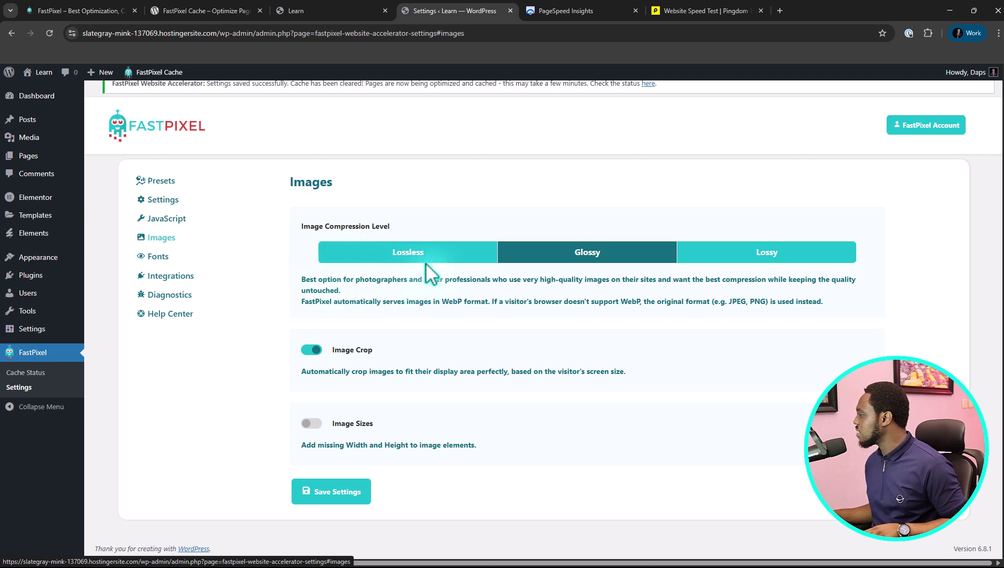
pyautogui.scroll(1, 563, 210)
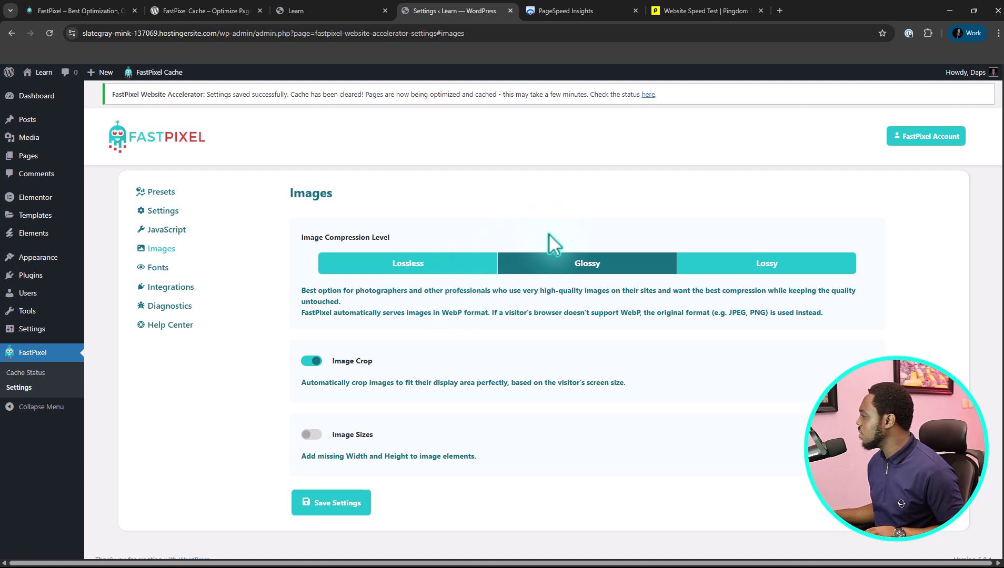
pyautogui.click(728, 267)
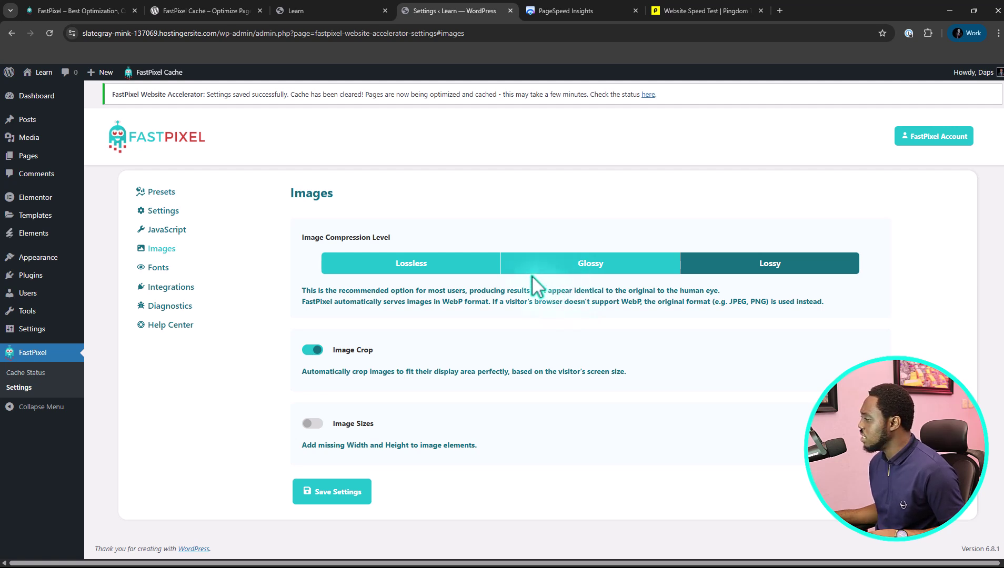
pyautogui.click(406, 265)
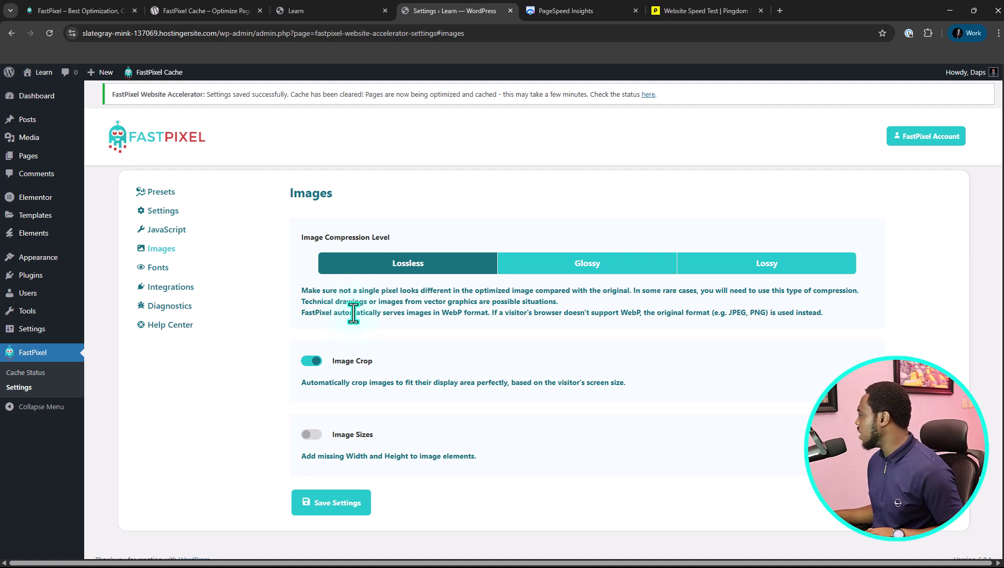
pyautogui.click(784, 267)
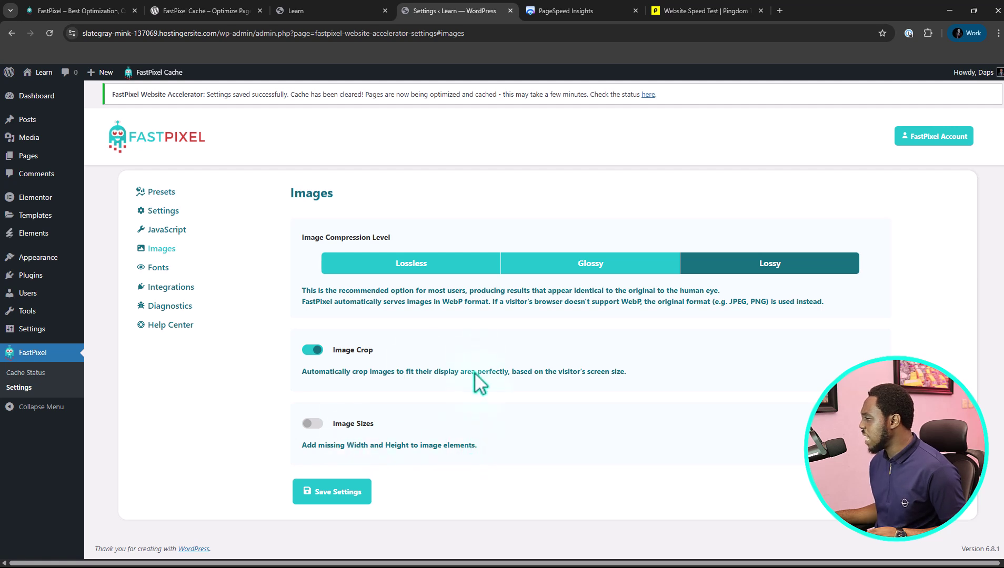
pyautogui.click(330, 504)
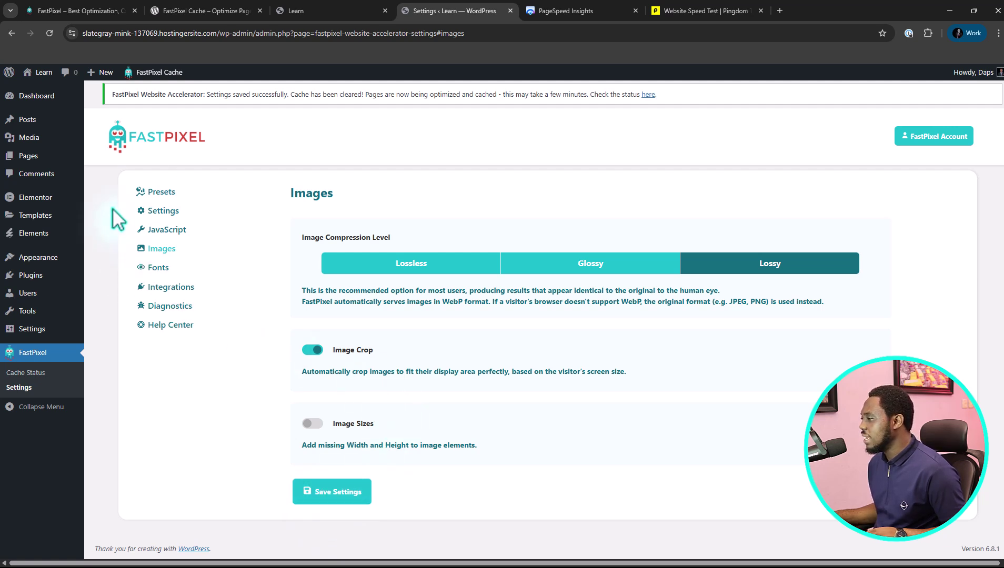
# Step: Review FastPixel's font compatibility option, Cloudflare integration, diagnostics table and Help Center
pyautogui.click(158, 269)
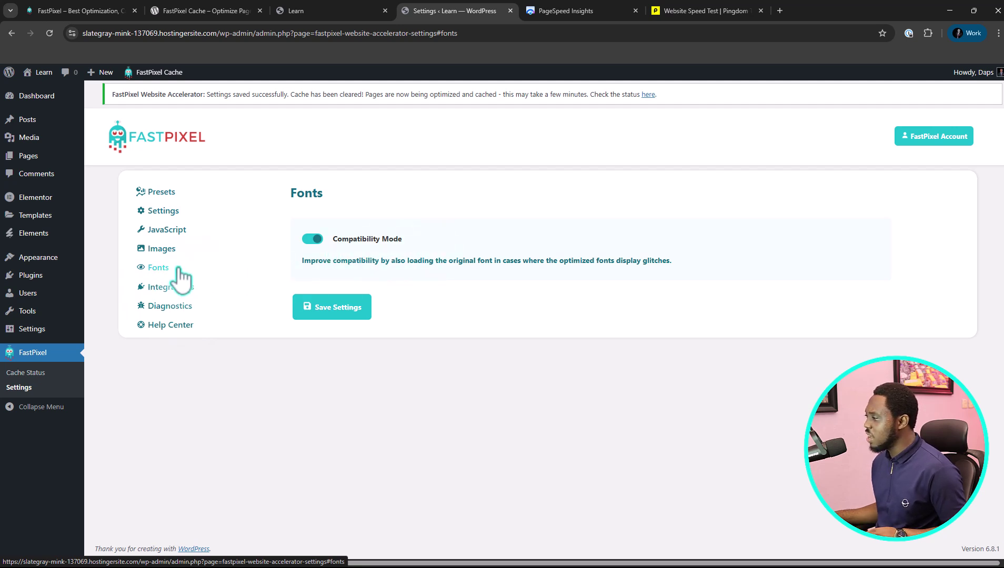
pyautogui.click(177, 291)
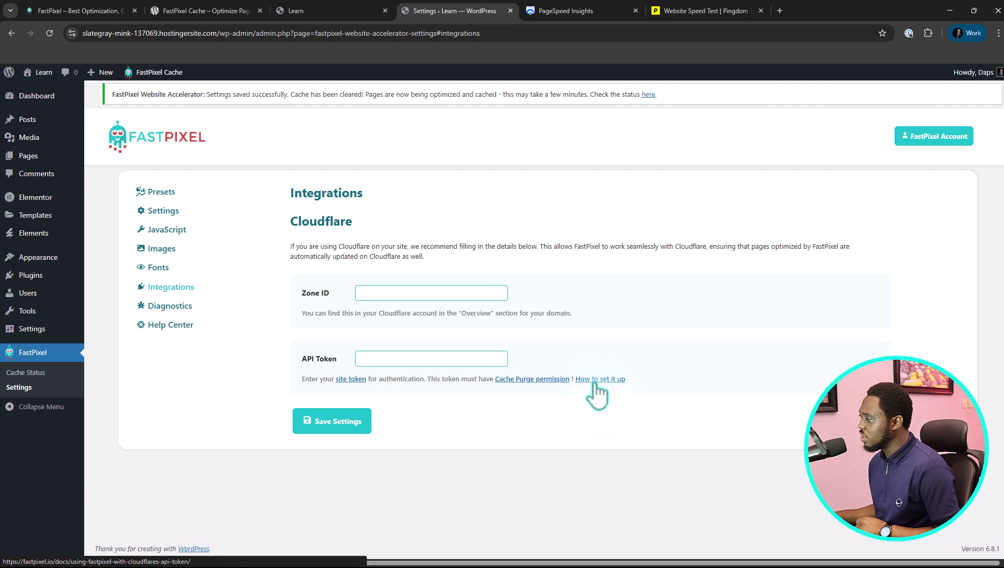
pyautogui.click(165, 310)
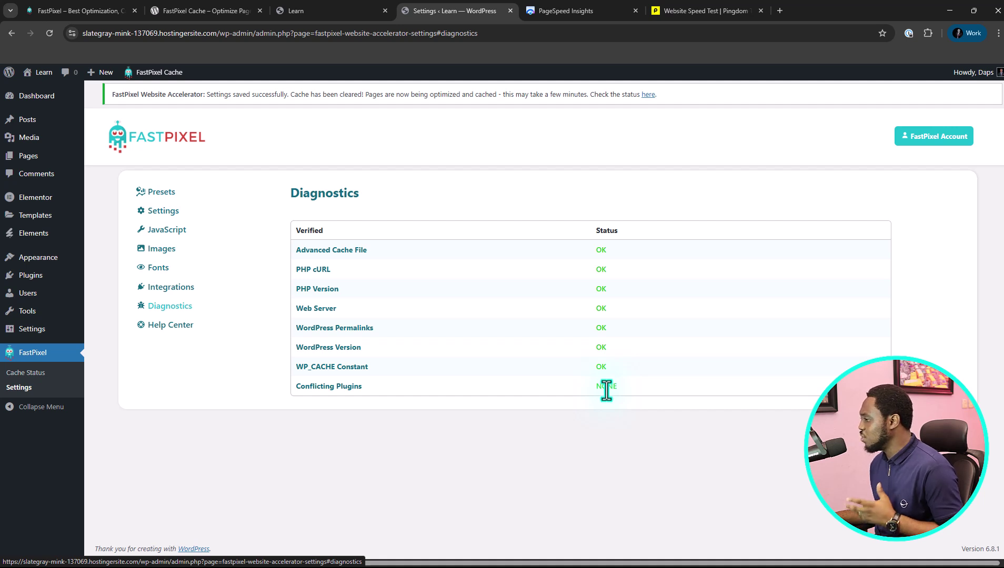
pyautogui.click(178, 329)
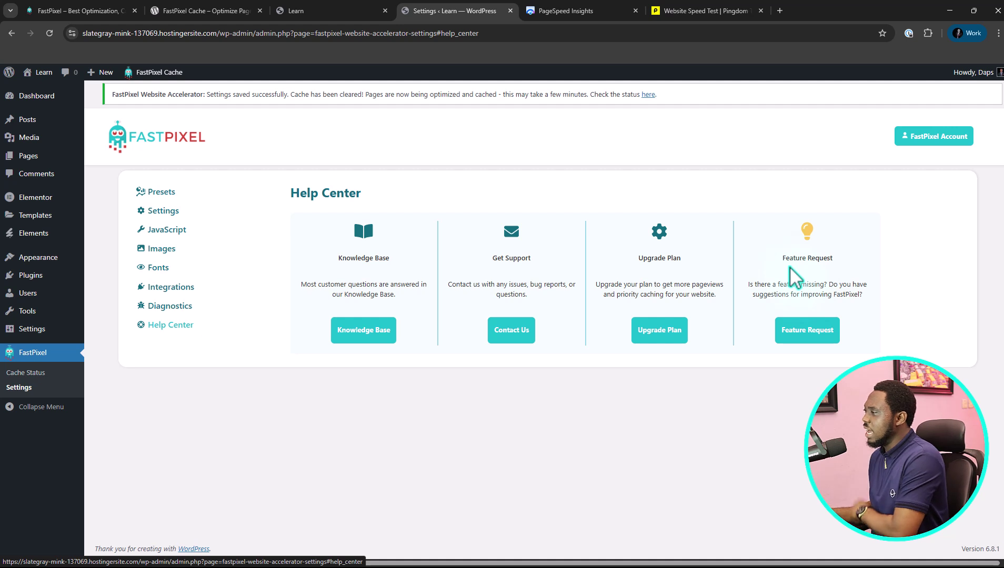
# Step: Request caching of the About, Vlog, Profile and Contact pages from FastPixel's cache status list
pyautogui.click(27, 374)
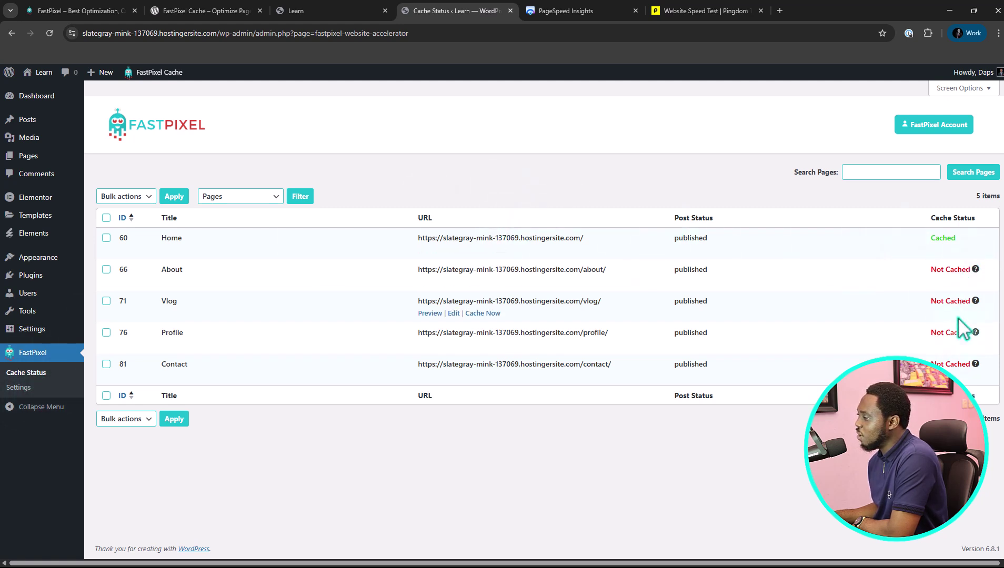
pyautogui.moveTo(974, 267)
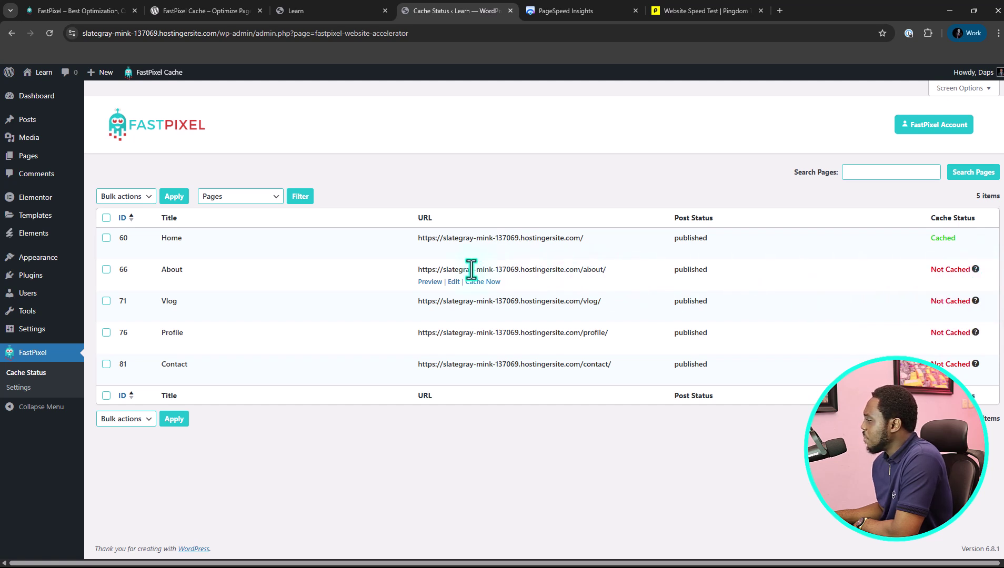
pyautogui.click(482, 282)
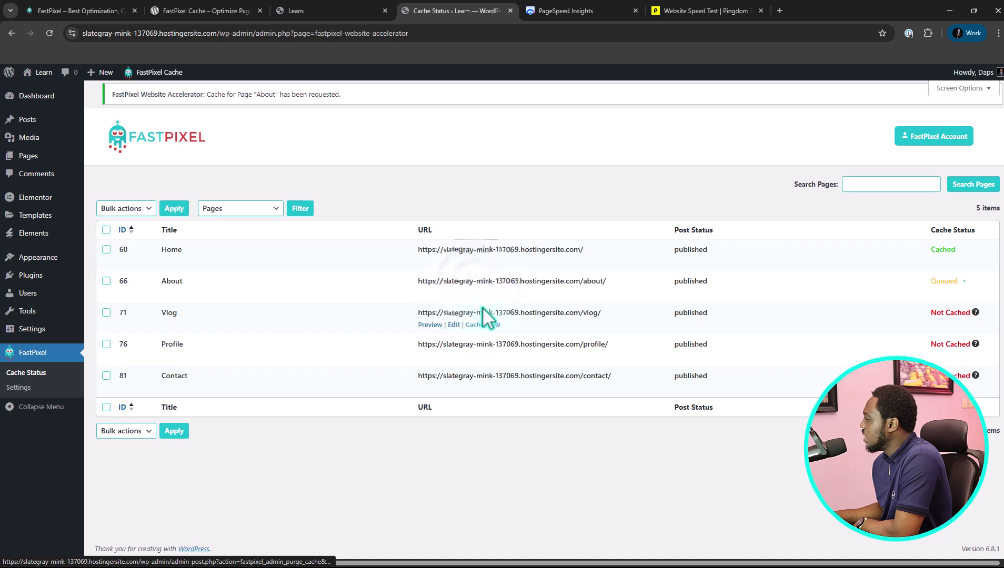
pyautogui.click(477, 325)
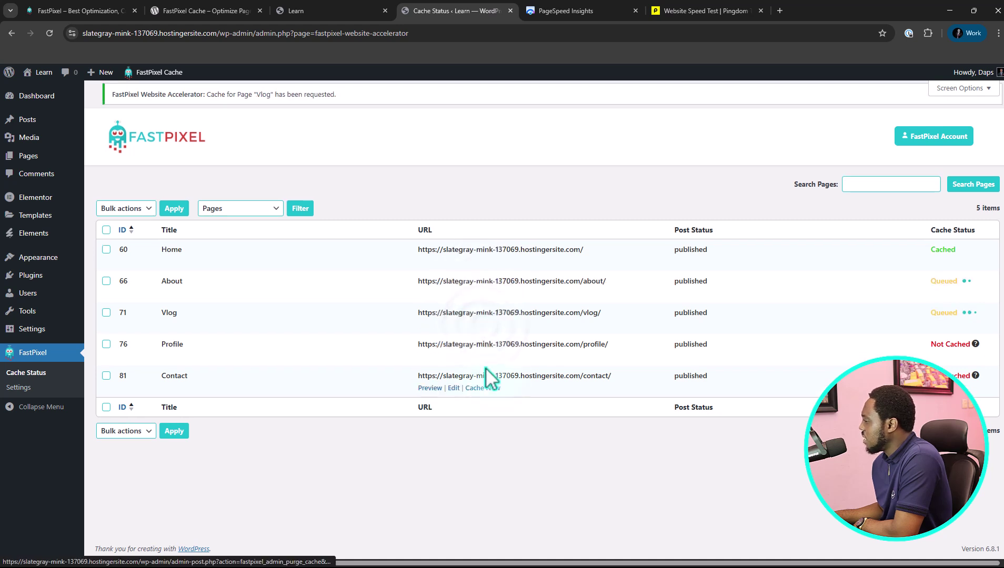
pyautogui.click(479, 357)
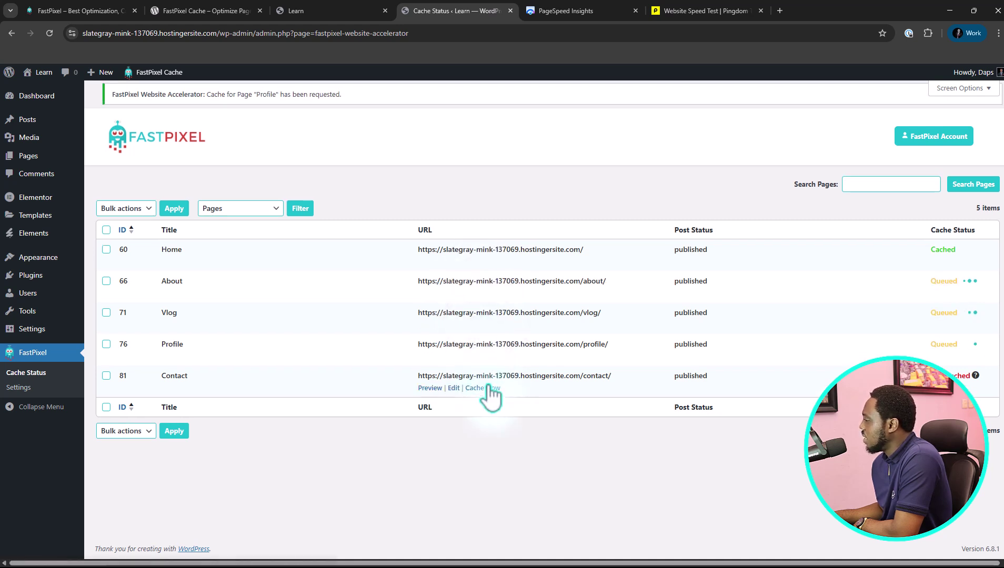
pyautogui.click(485, 388)
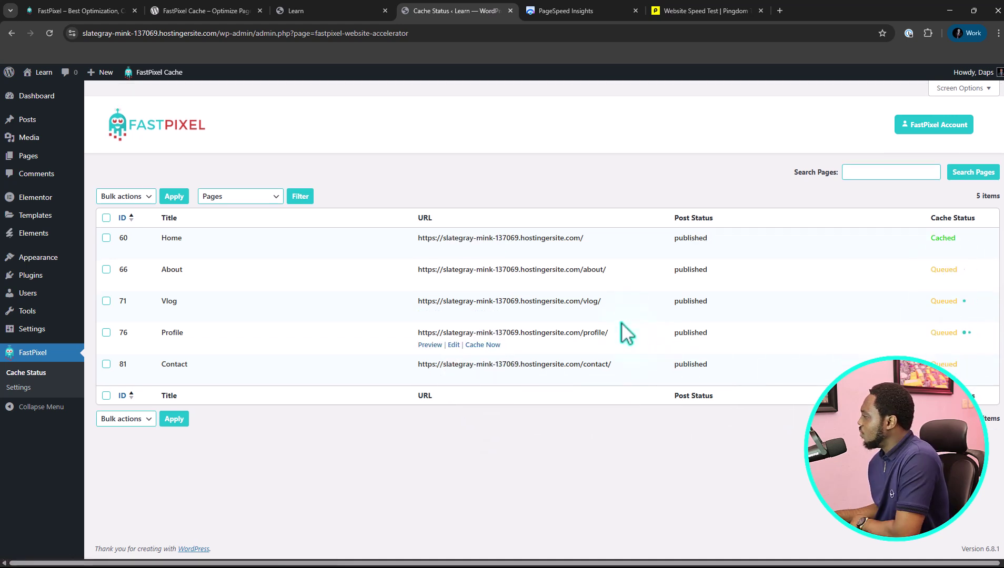
pyautogui.moveTo(947, 311)
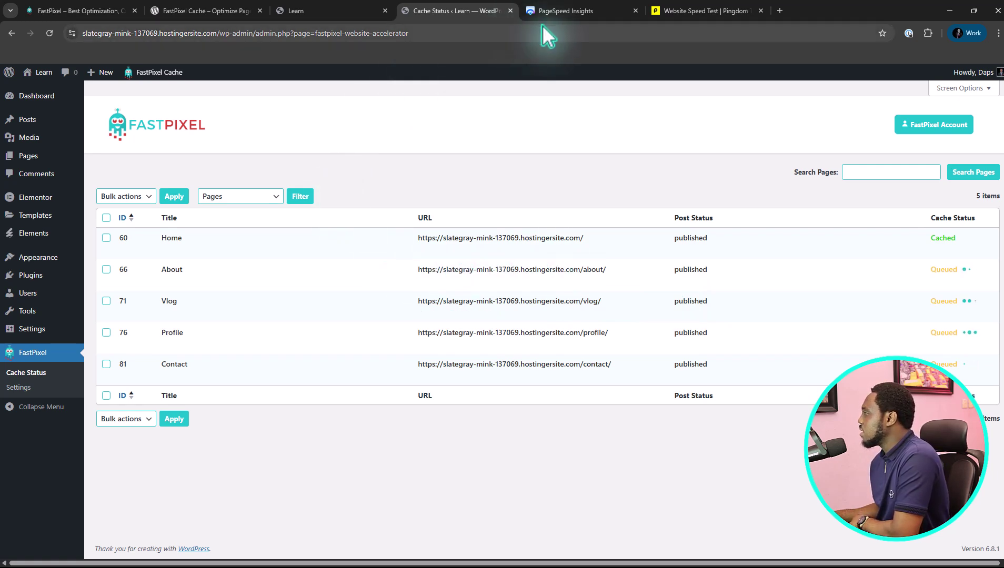
# Step: Switch to PageSpeed Insights and rerun the site's analysis with the mobile report selected
pyautogui.click(560, 11)
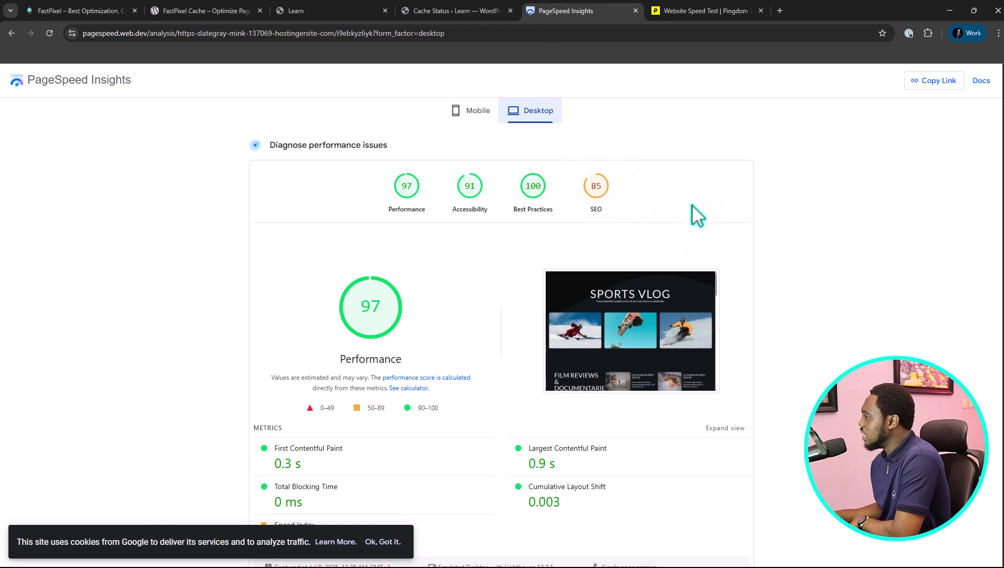
pyautogui.scroll(2, 746, 215)
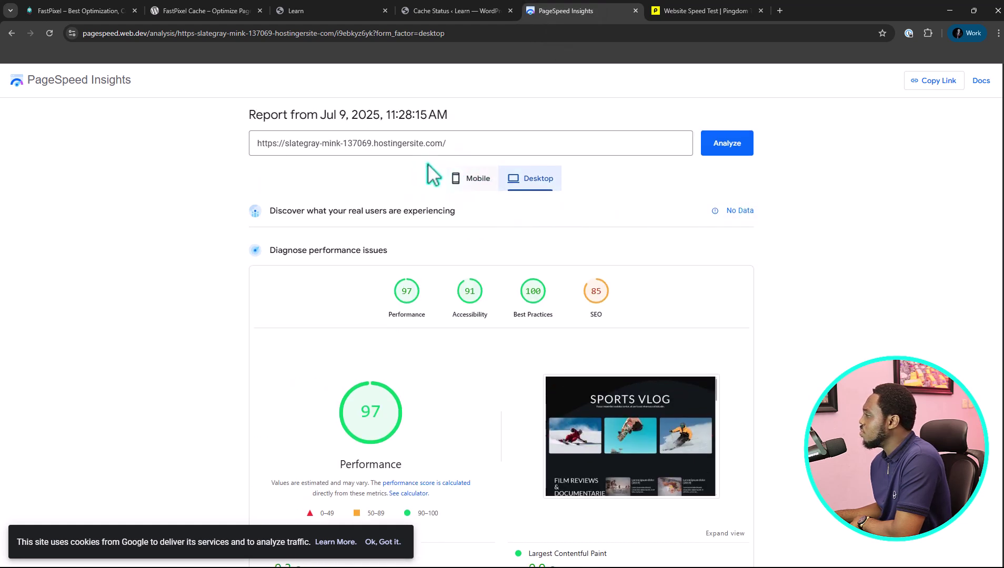
pyautogui.click(478, 176)
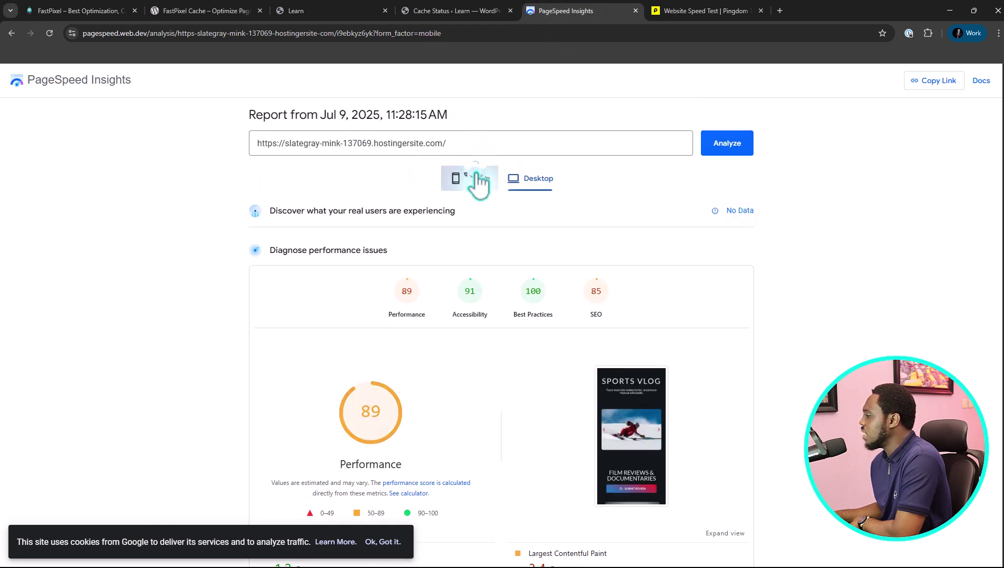
pyautogui.click(714, 147)
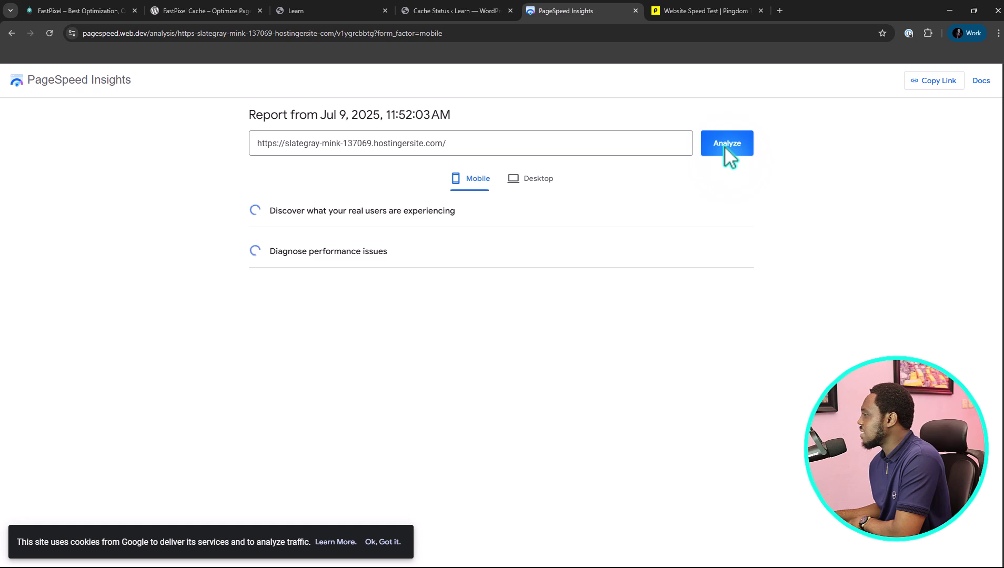
# Step: Switch to the Pingdom Website Speed Test and rerun the site's test from Europe - Germany - Frankfurt
pyautogui.click(704, 12)
pyautogui.scroll(3, 373, 196)
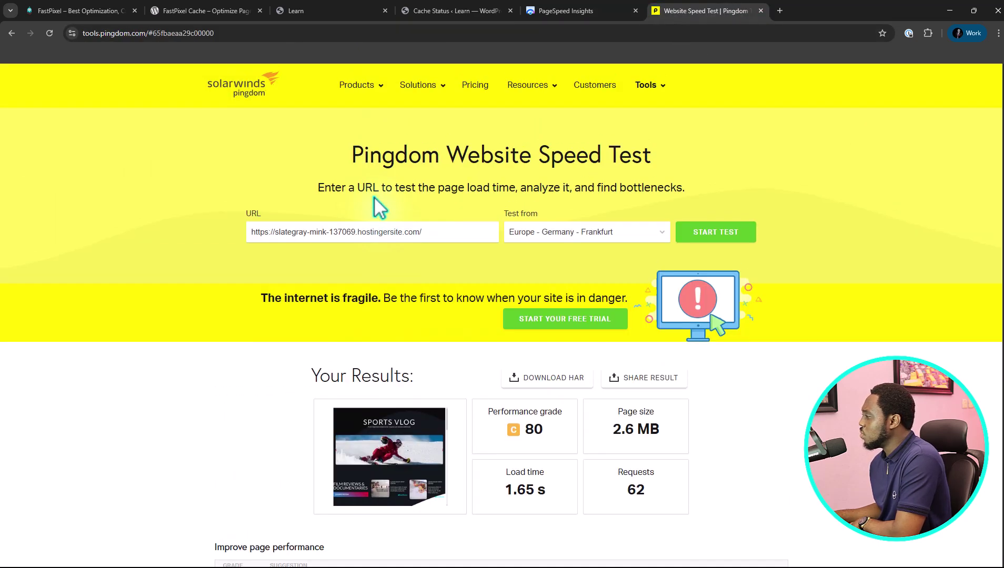
pyautogui.click(708, 235)
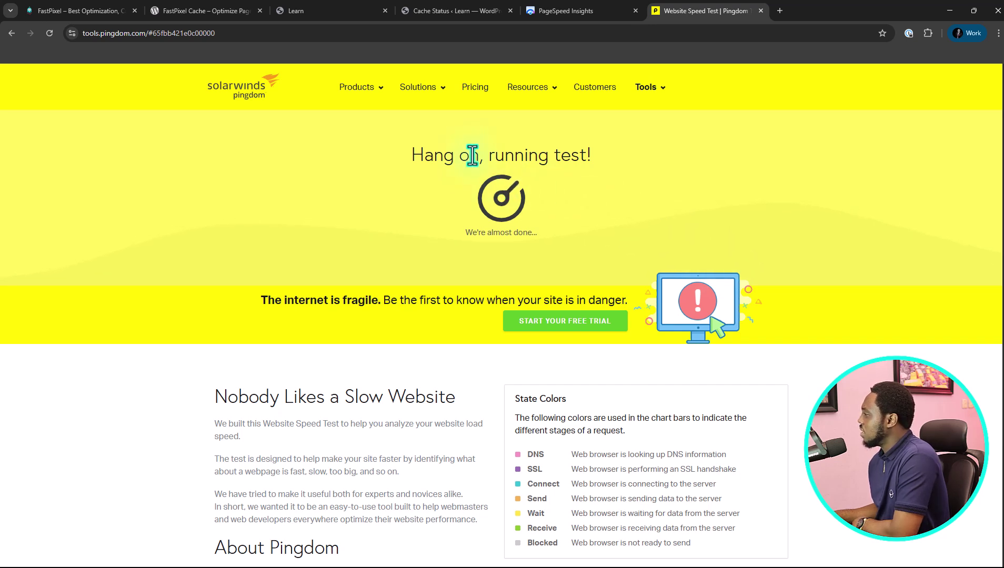
# Step: Return to PageSpeed Insights and examine the new mobile report's category scores and performance metrics
pyautogui.click(590, 7)
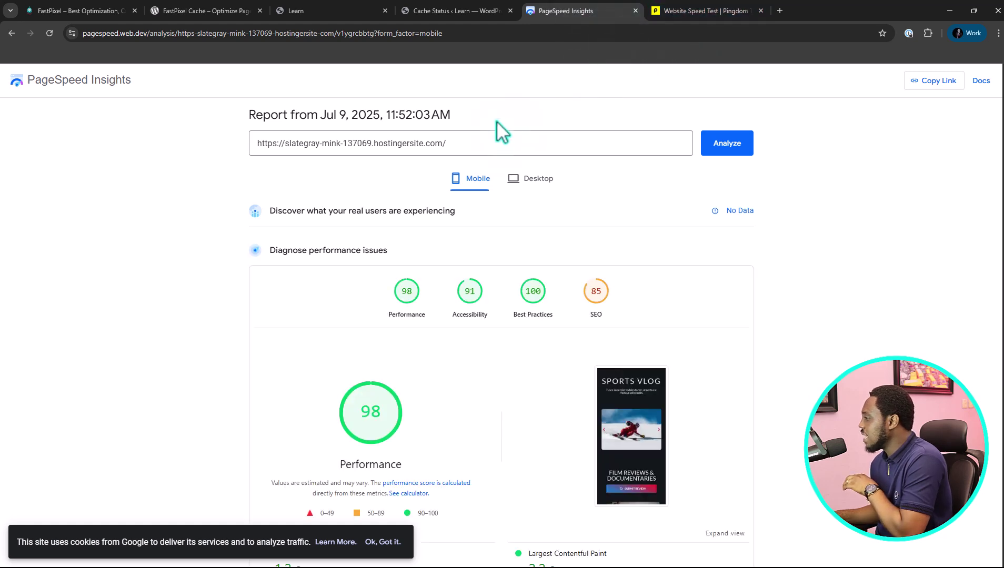
pyautogui.scroll(-1, 224, 189)
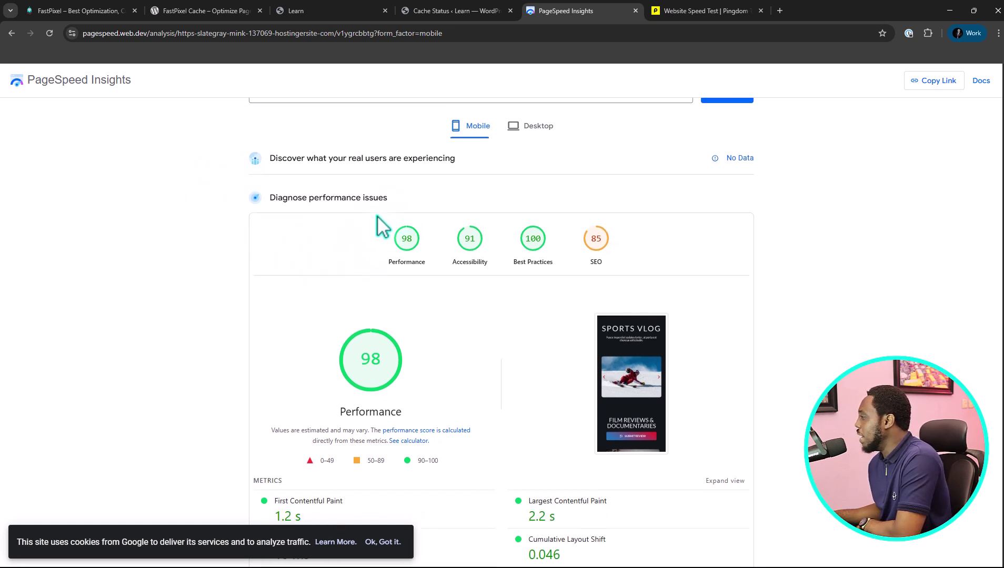
pyautogui.scroll(-3, 249, 269)
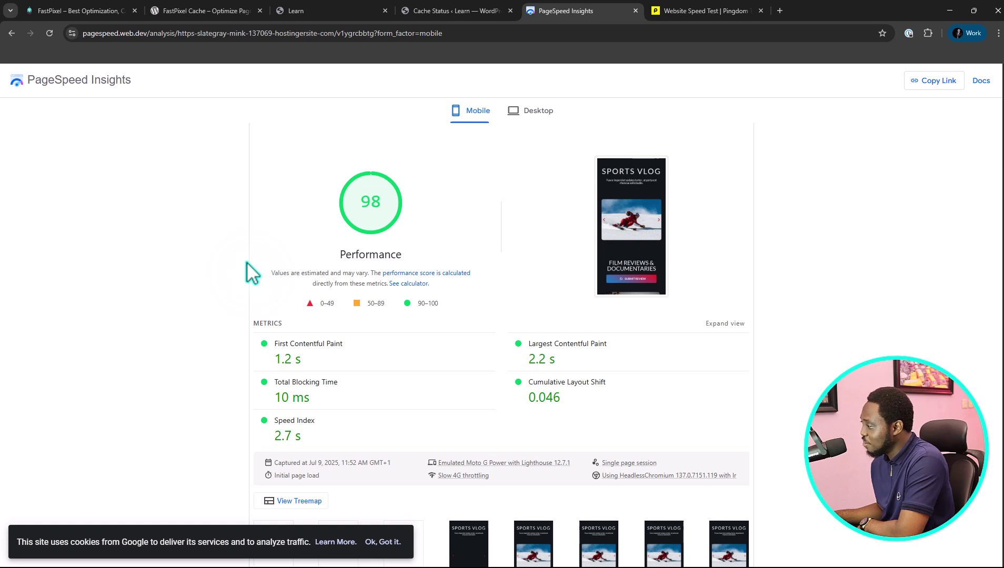
# Step: Show the desktop report of the site's new PageSpeed Insights analysis and review its category scores
pyautogui.scroll(3, 249, 271)
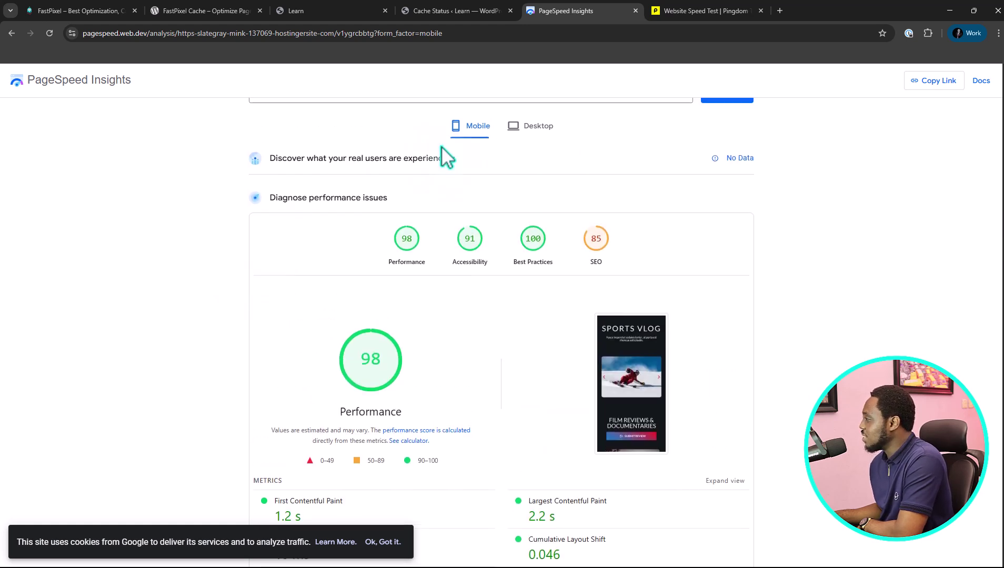
pyautogui.click(534, 129)
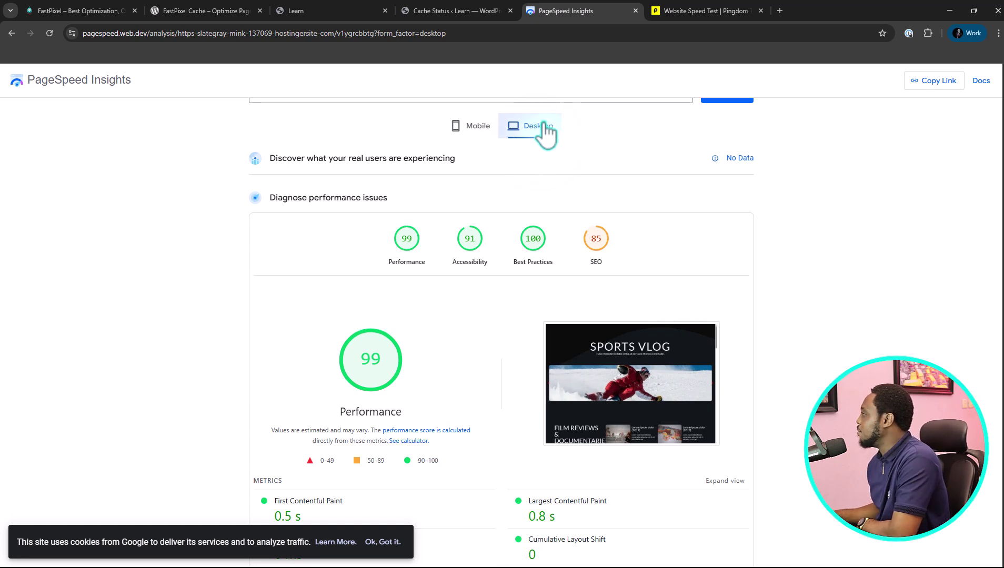
# Step: Switch to the Pingdom Website Speed Test and examine the new results, from performance grade and load time to suggestions and content breakdowns
pyautogui.click(695, 11)
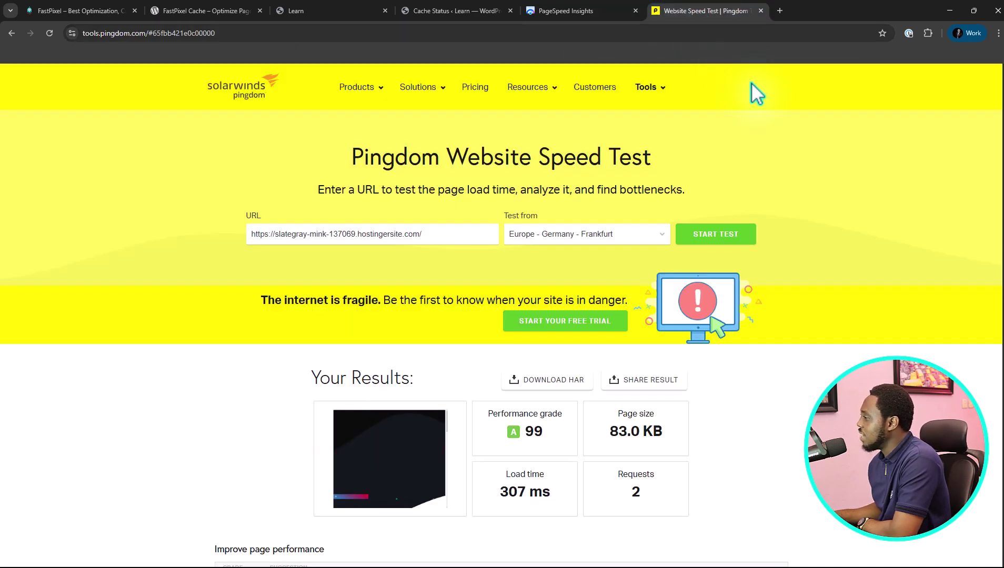
pyautogui.scroll(-3, 800, 123)
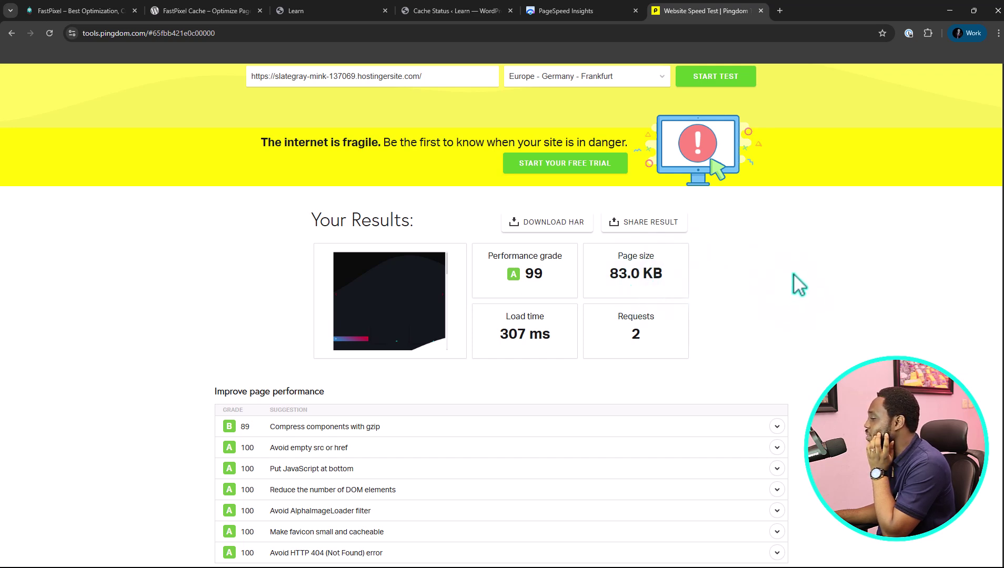
pyautogui.scroll(-2, 795, 282)
pyautogui.scroll(-3, 800, 285)
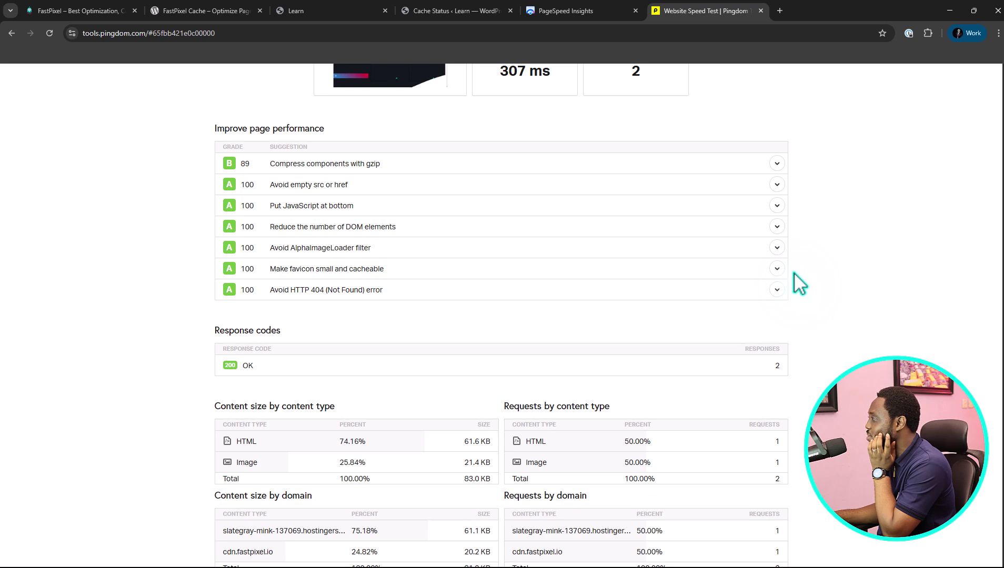
pyautogui.scroll(3, 800, 284)
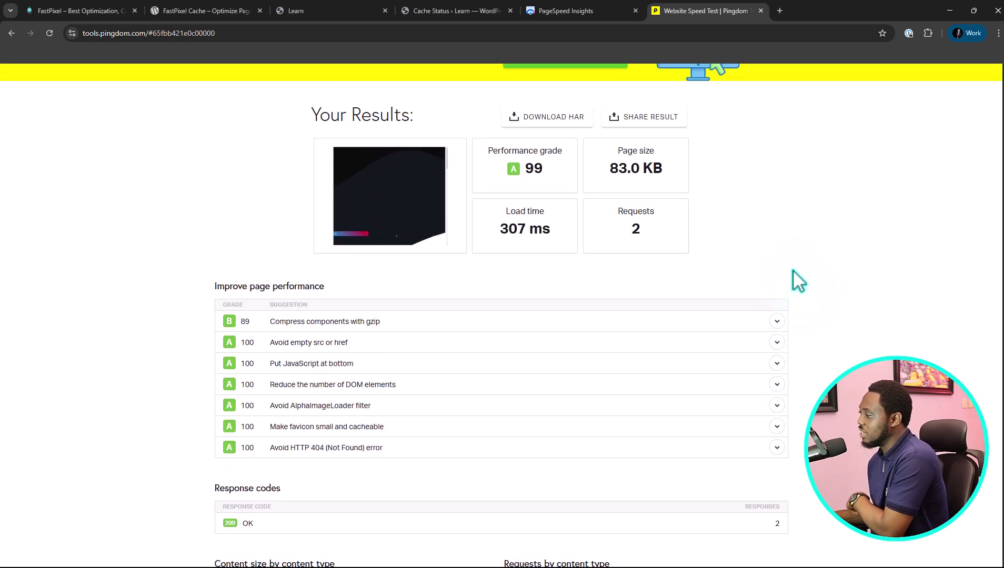
pyautogui.scroll(-2, 797, 283)
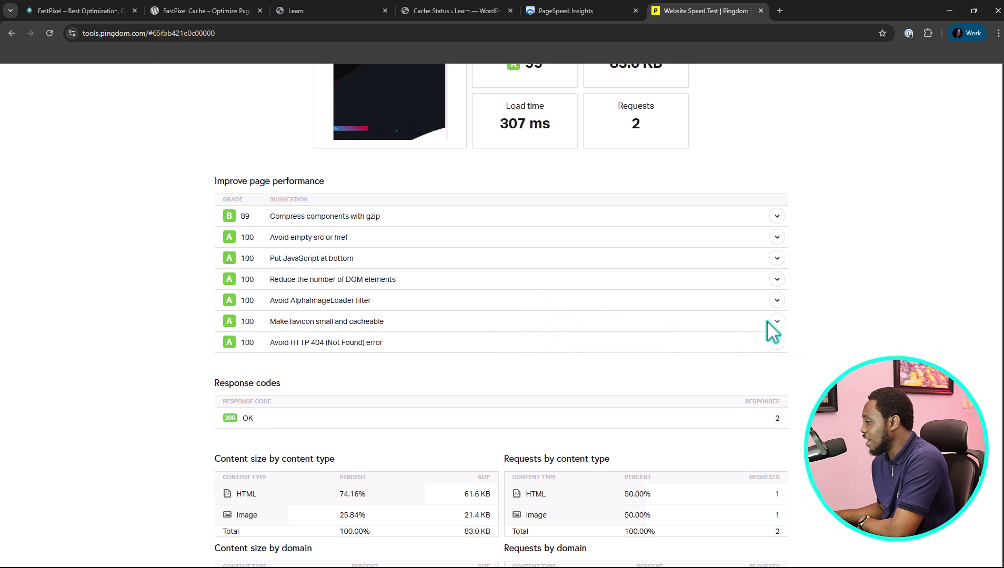
pyautogui.scroll(-3, 789, 321)
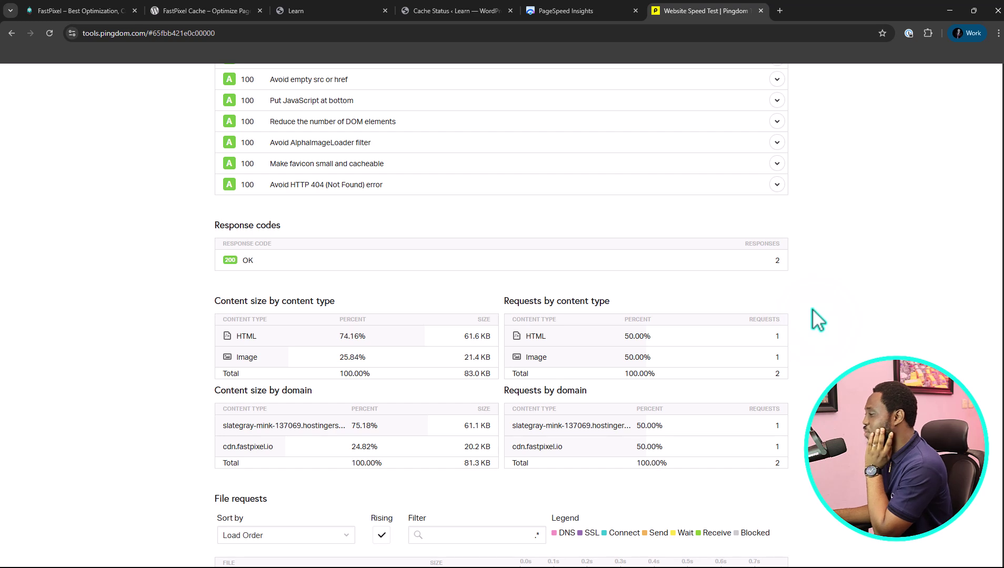
pyautogui.scroll(7, 853, 236)
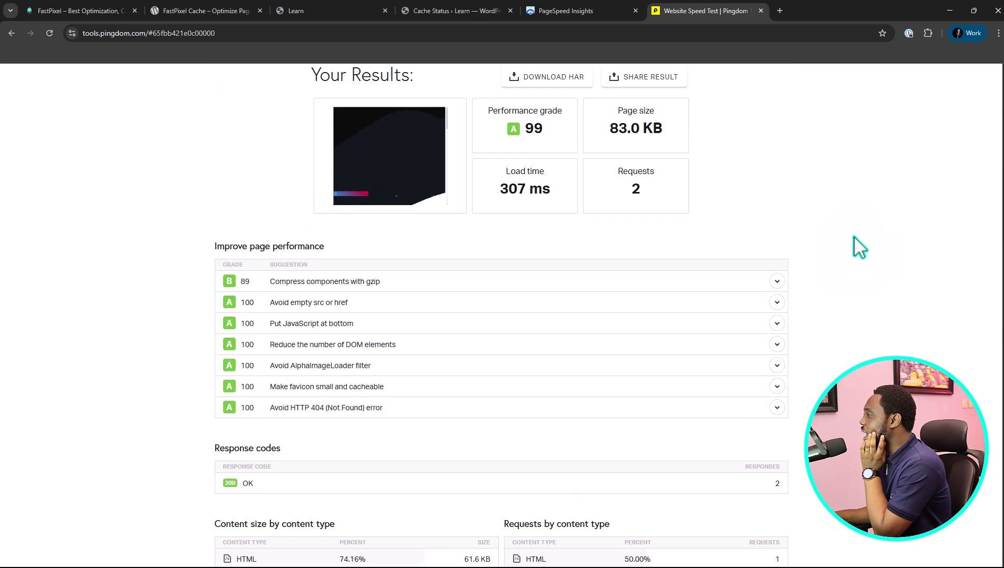
pyautogui.scroll(2, 859, 248)
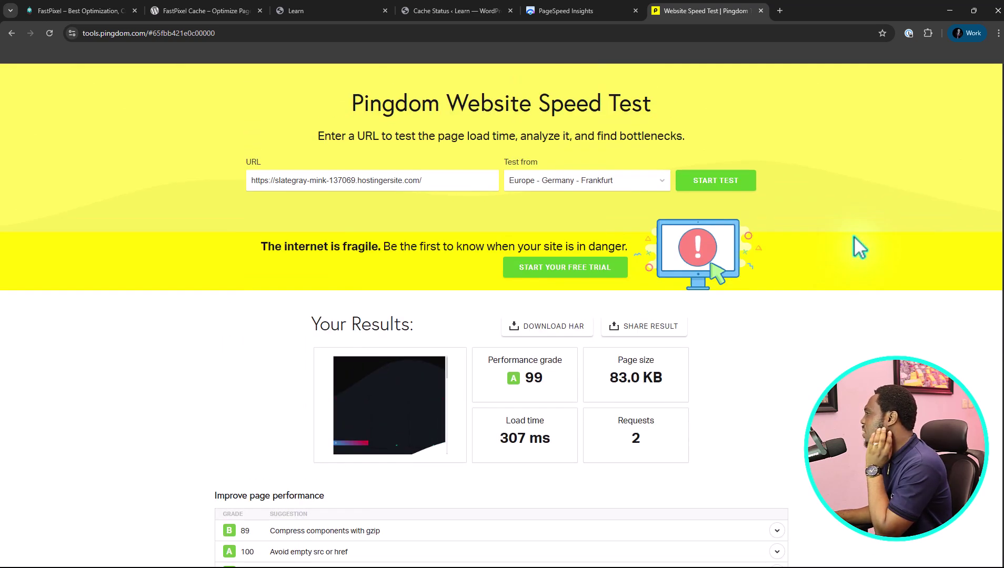
# Step: Return to the site's front end and open FastPixel's Cache Status page from there to review the pages' caching
pyautogui.click(587, 11)
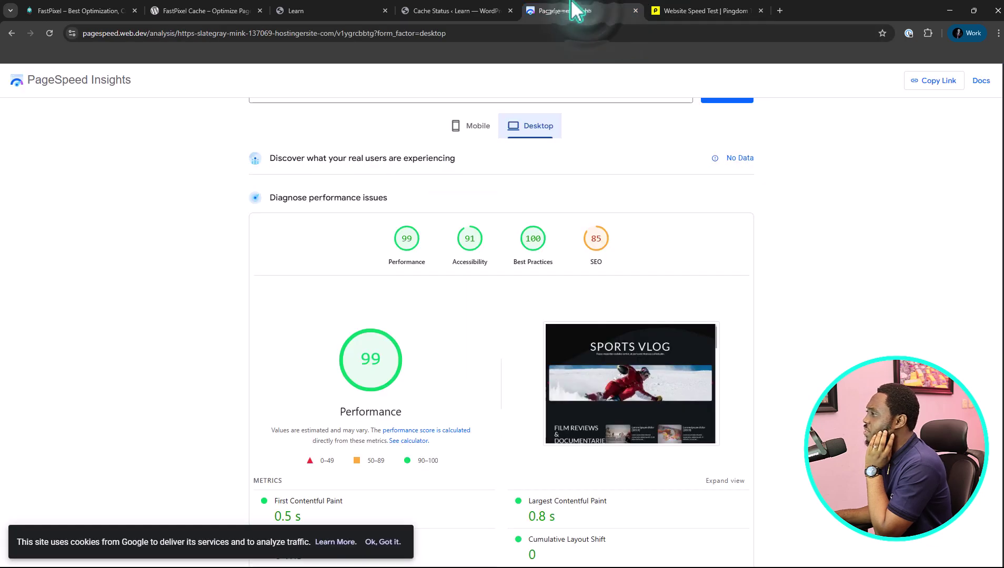
pyautogui.click(303, 4)
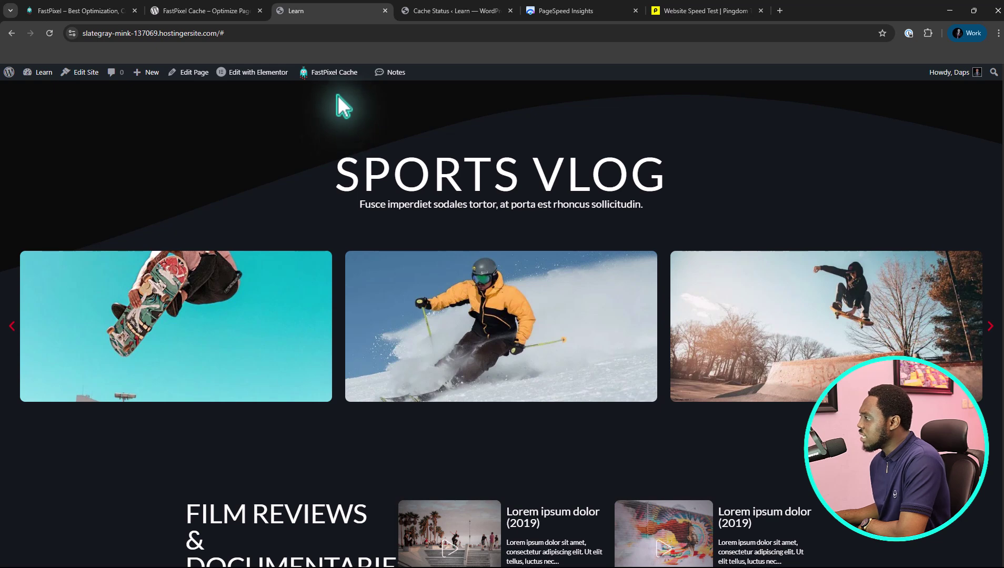
pyautogui.moveTo(326, 79)
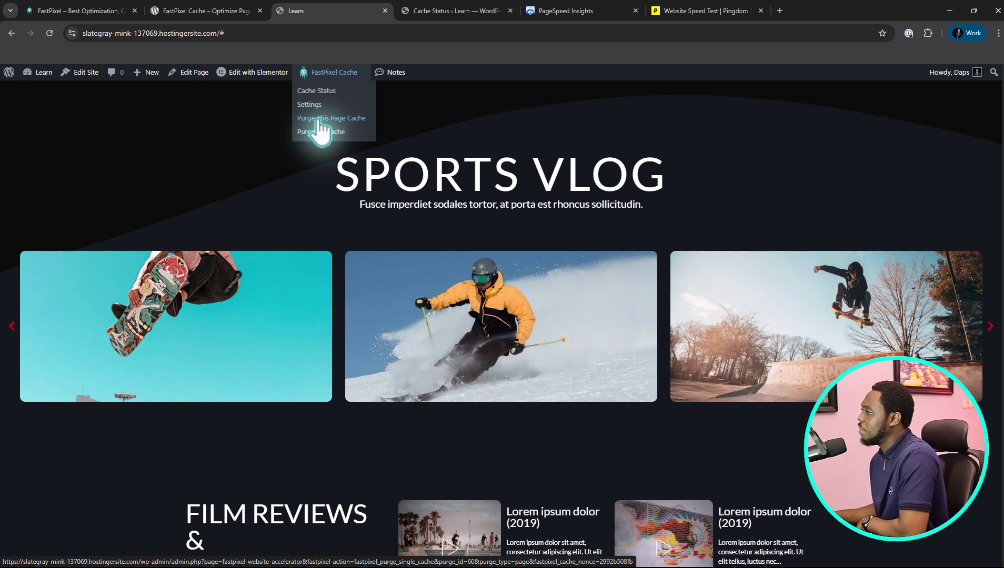
pyautogui.click(310, 92)
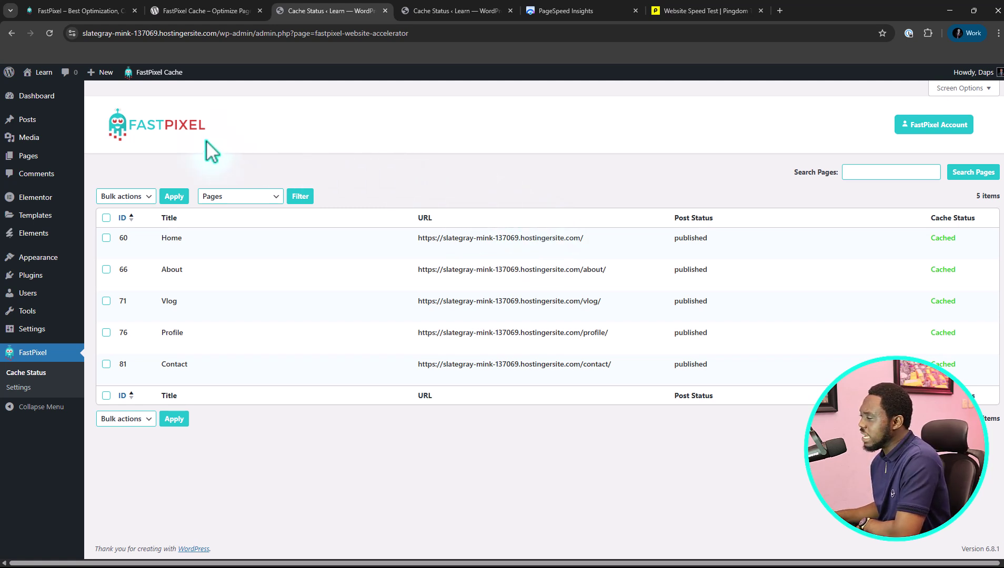
# Step: Switch to the FastPixel website and open its Pricing page
pyautogui.click(56, 10)
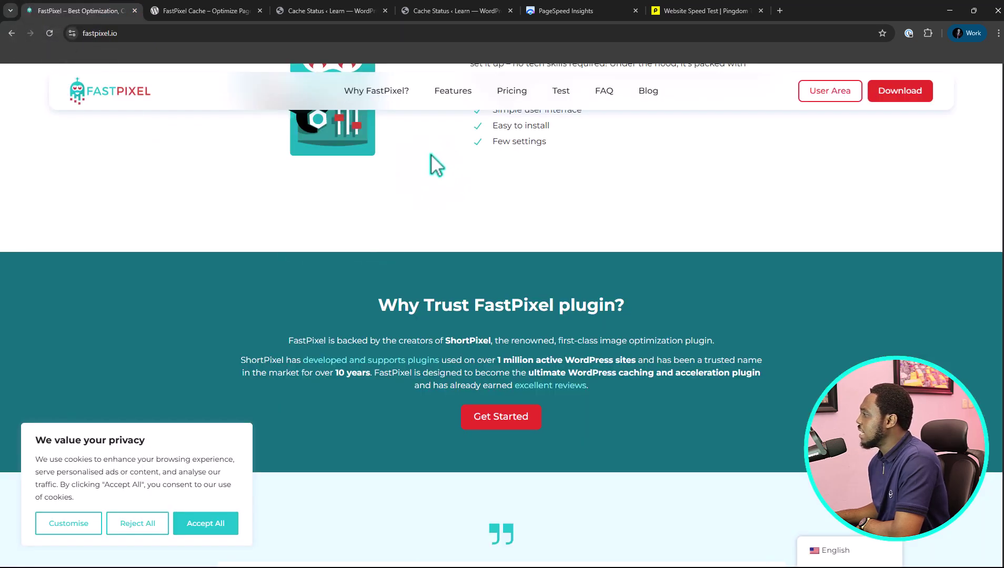
pyautogui.click(515, 99)
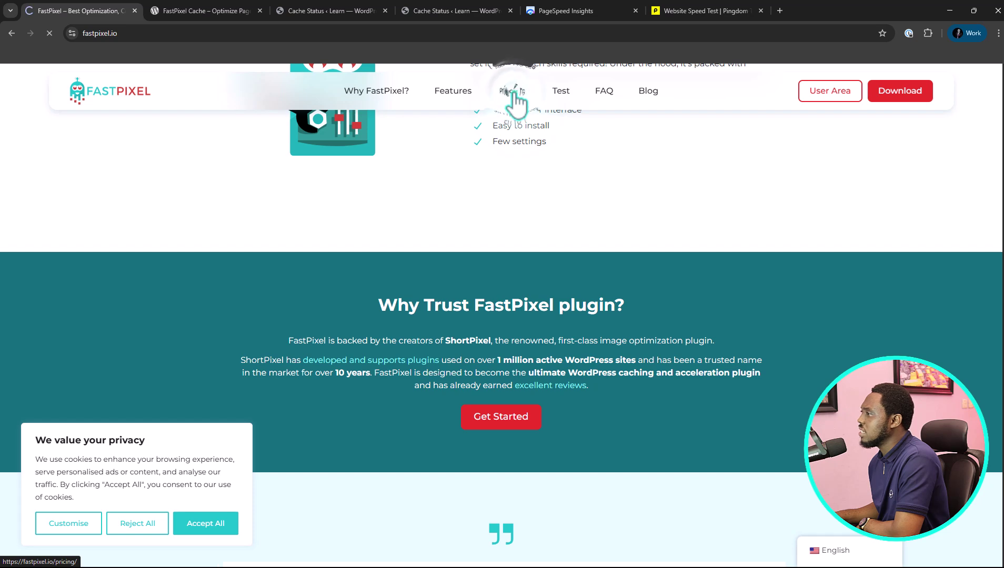